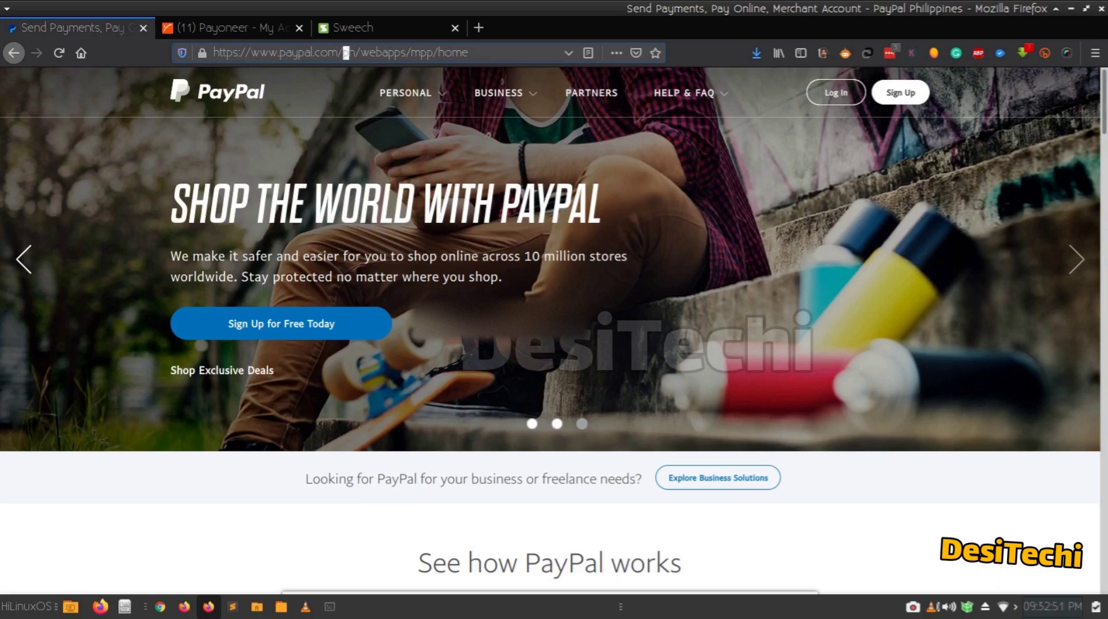
{"action": "key", "text": "Right"}
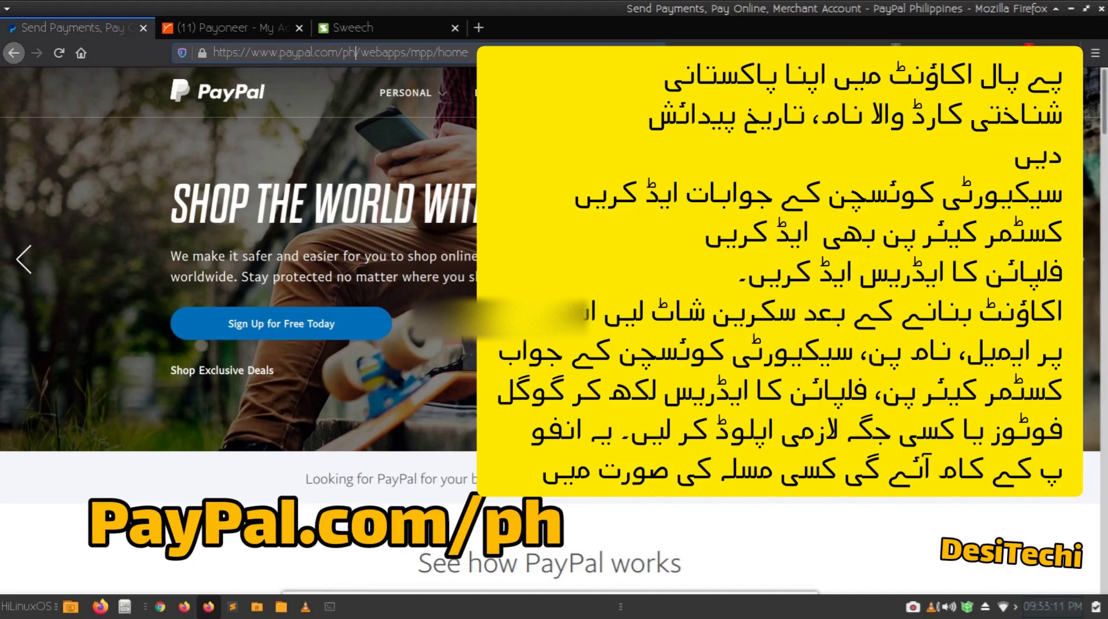
Change the address to paypal.com/ph and load the PayPal Philippines home page.
{"action": "left_click", "coordinate": [406, 93]}
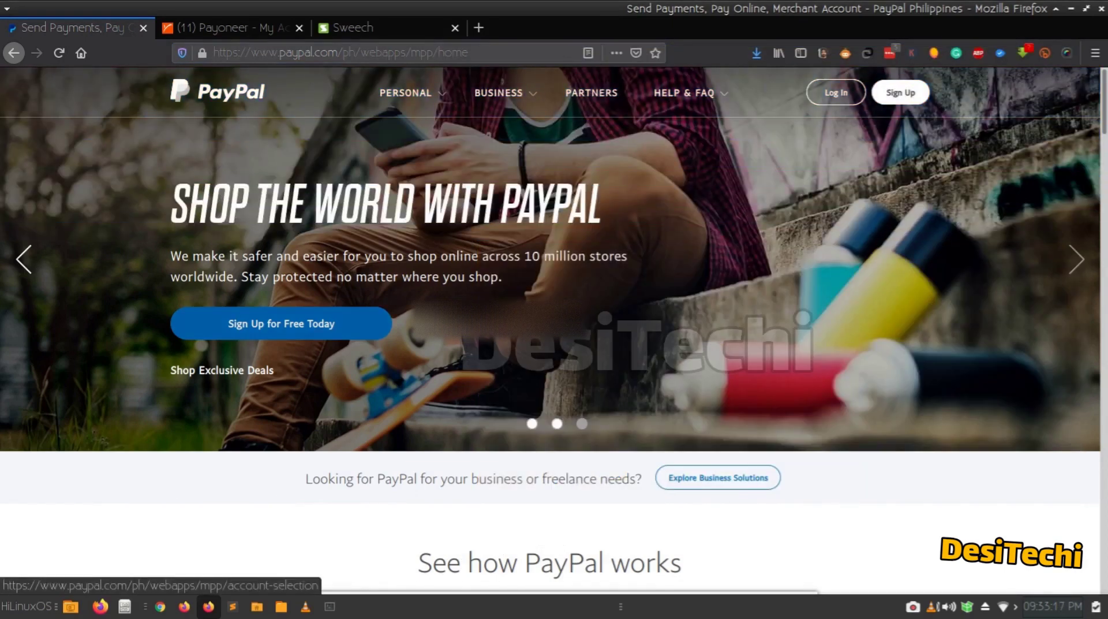
Start a new PayPal sign-up using the Receive Payments business option.
{"action": "left_click", "coordinate": [281, 323]}
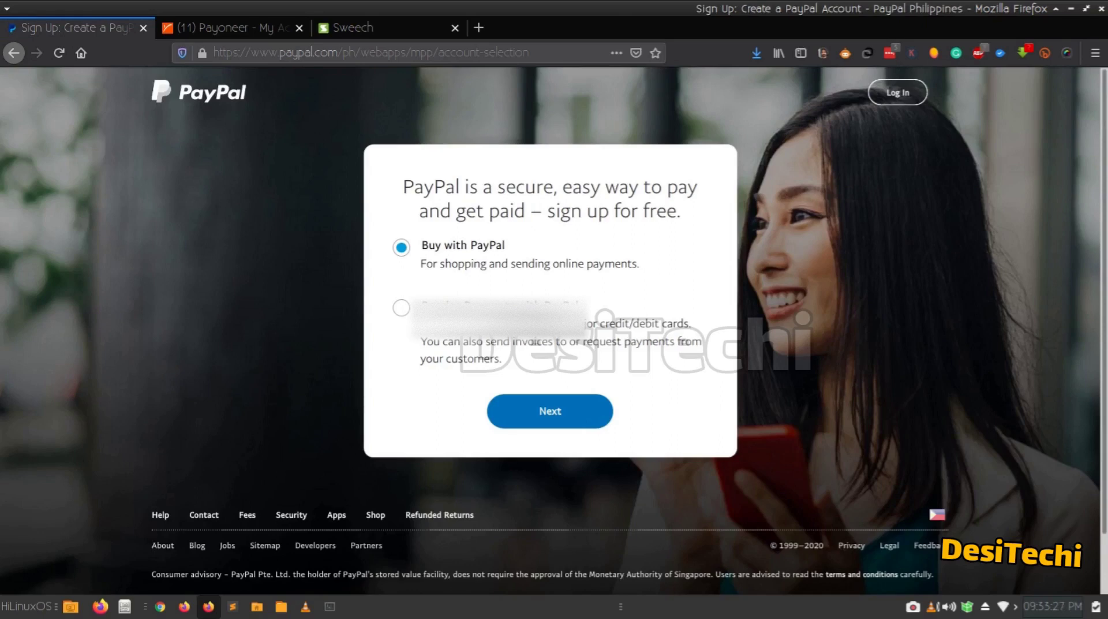
{"action": "left_click", "coordinate": [402, 308]}
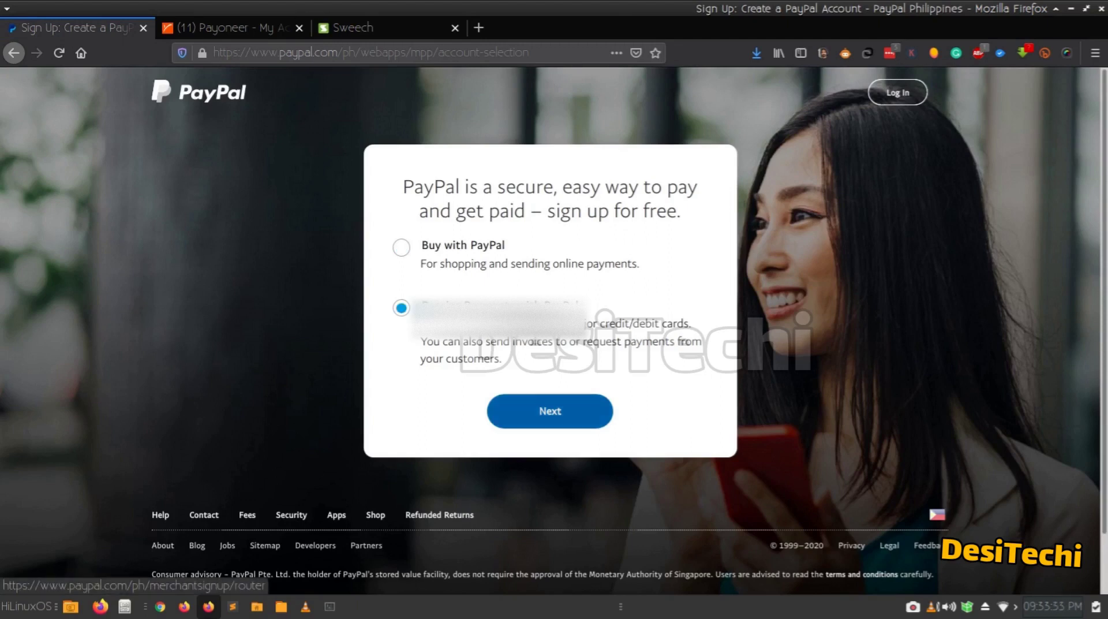
{"action": "left_click", "coordinate": [550, 412]}
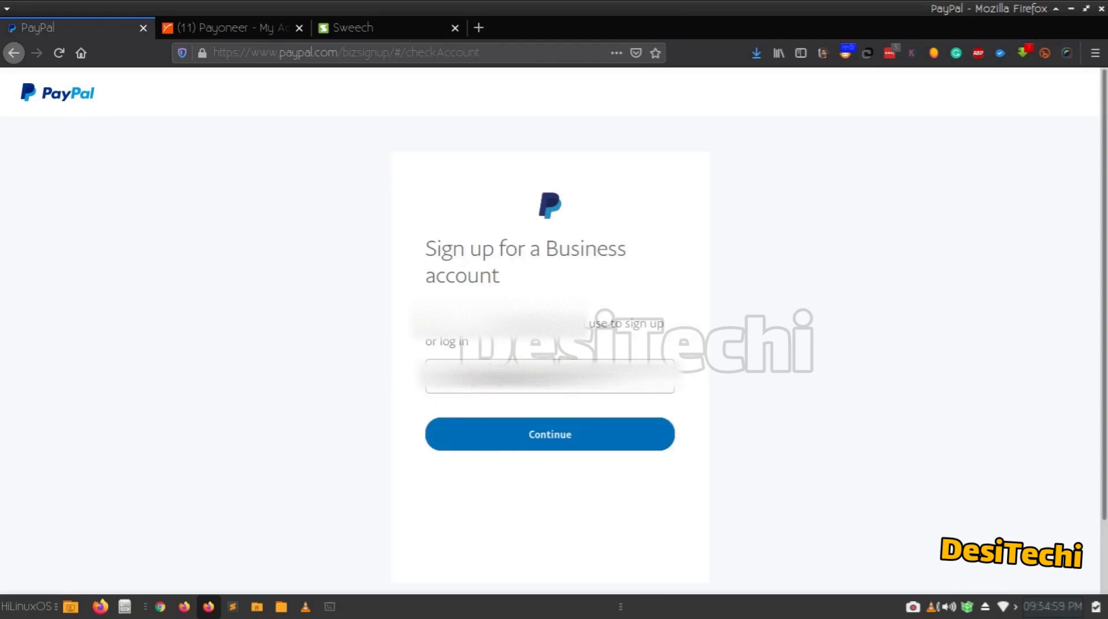
Continue with the entered email and submit a password for the new business account.
{"action": "left_click", "coordinate": [550, 434]}
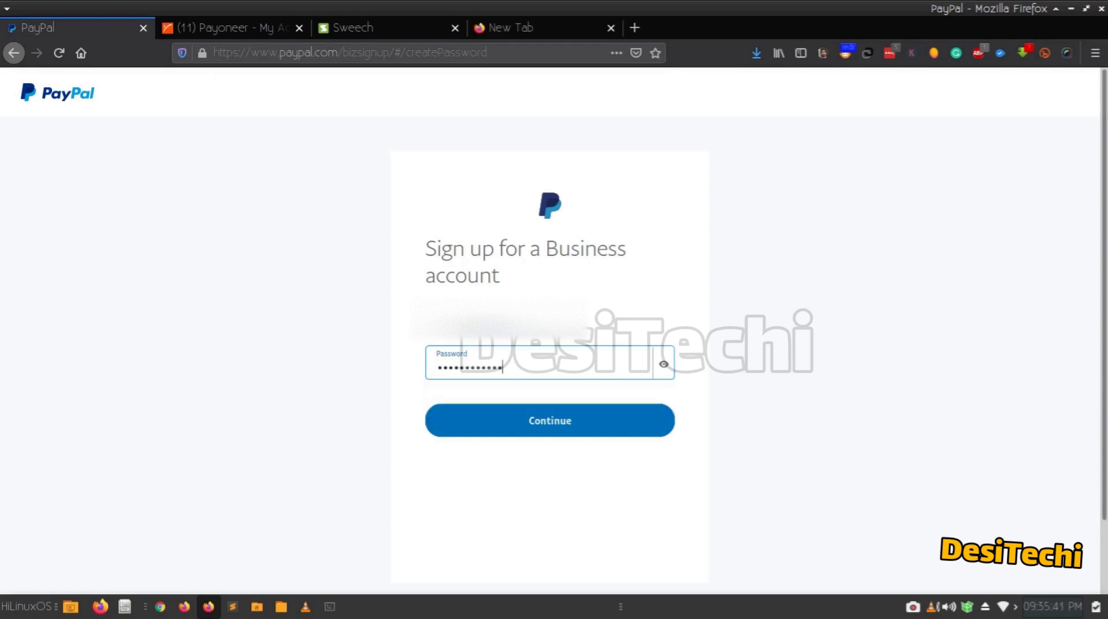
{"action": "key", "text": "Return"}
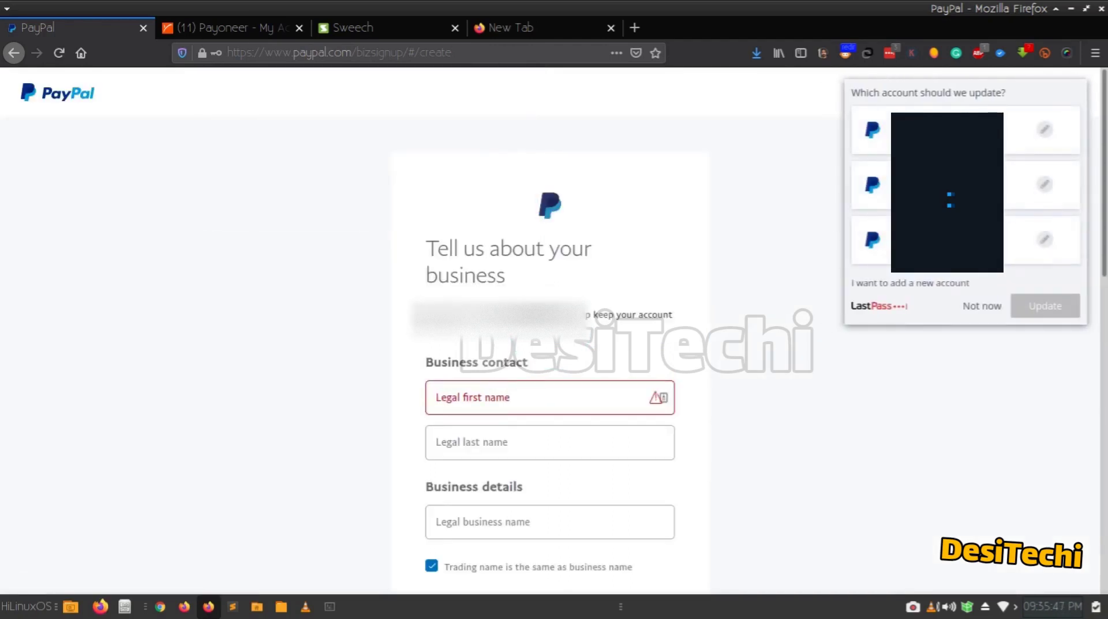
Dismiss the LastPass update offer and review the blank business details form fields.
{"action": "left_click", "coordinate": [982, 306]}
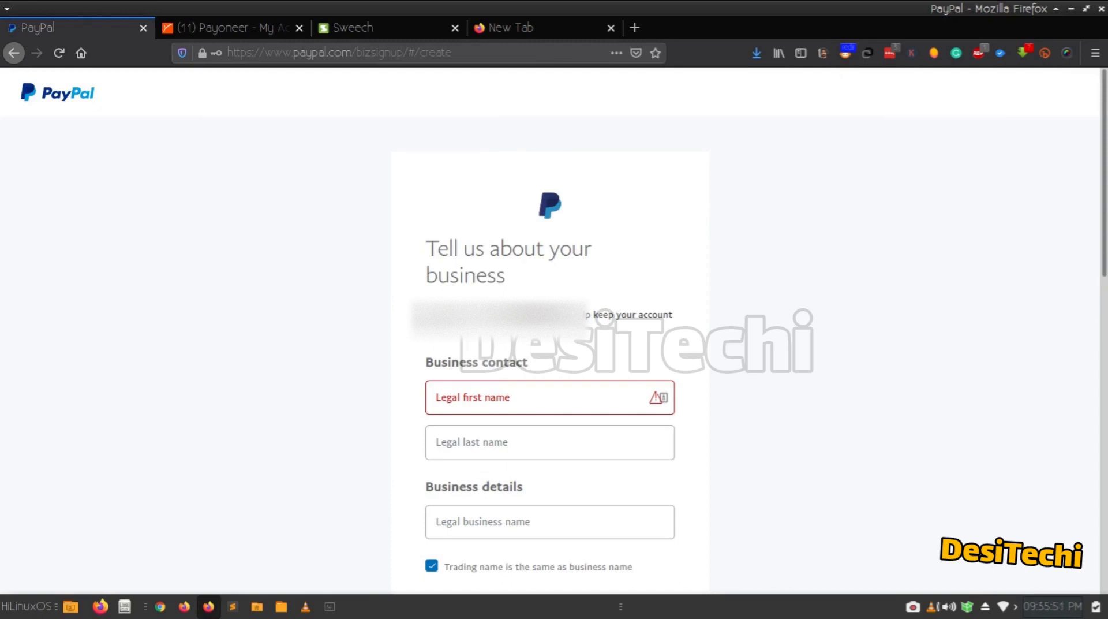
{"action": "scroll", "coordinate": [549, 329], "scroll_direction": "down", "scroll_amount": 2}
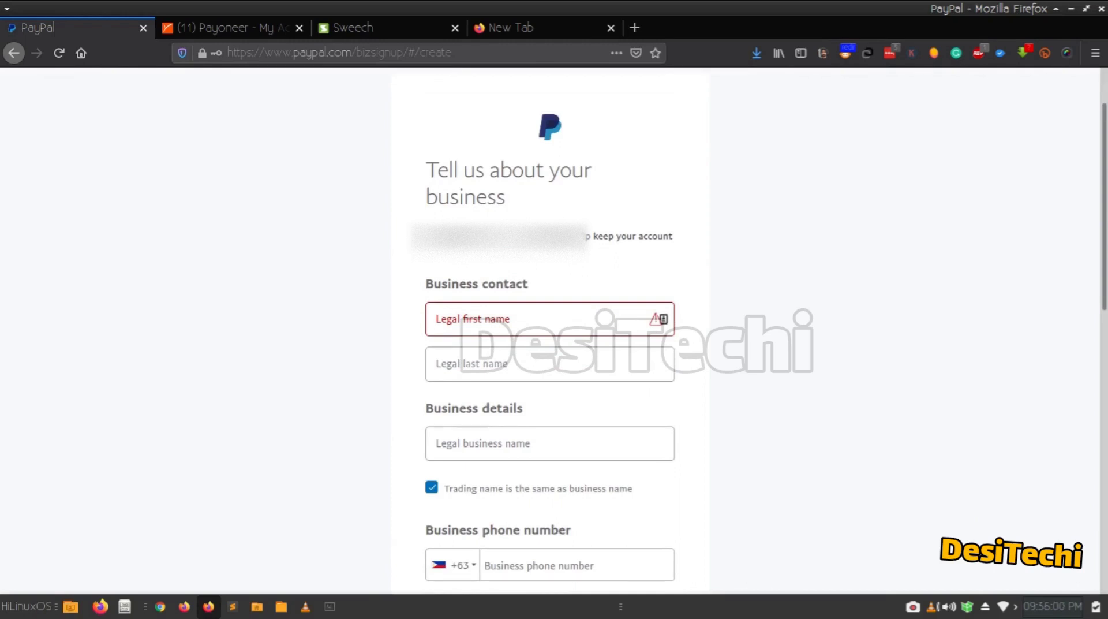
{"action": "key", "text": "Tab"}
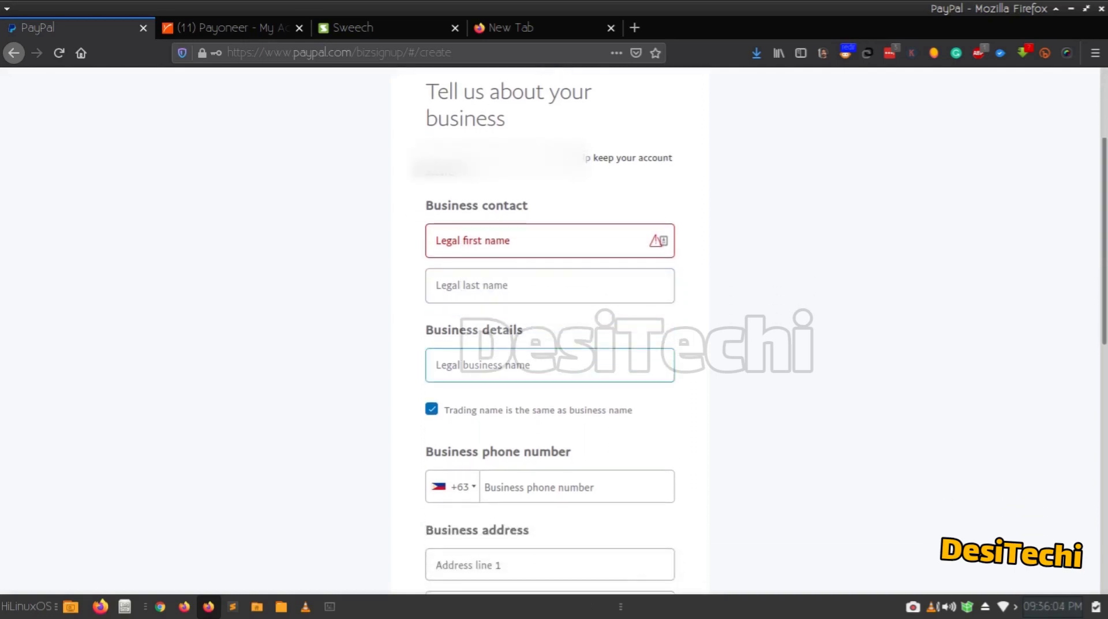
{"action": "key", "text": "Tab"}
{"action": "key", "text": "Tab"}
{"action": "scroll", "coordinate": [519, 369], "scroll_direction": "down", "scroll_amount": 1}
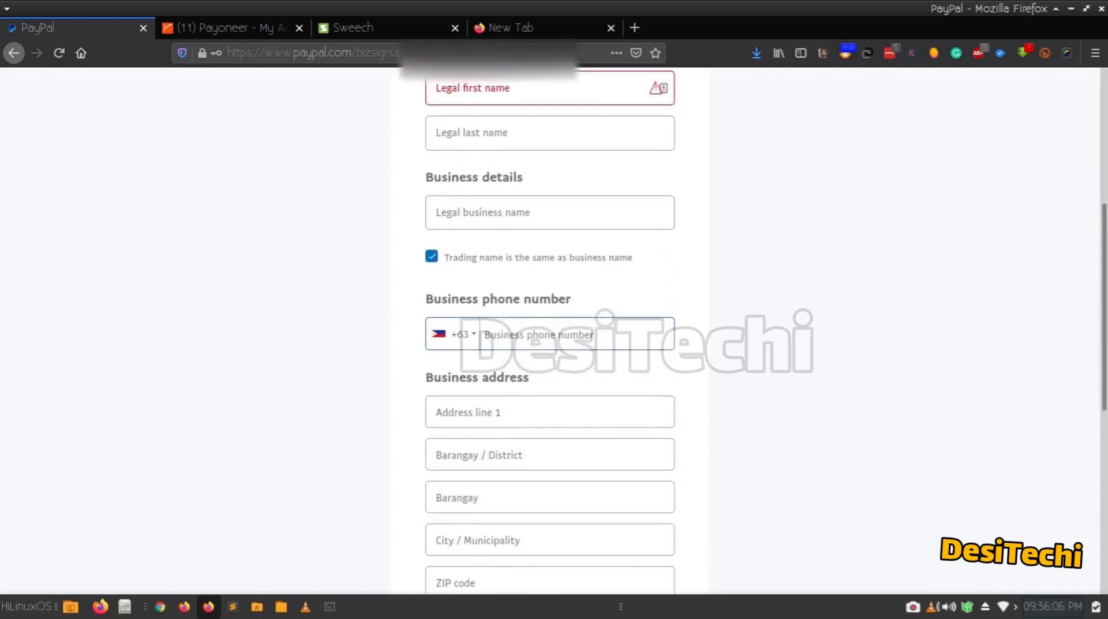
{"action": "scroll", "coordinate": [519, 370], "scroll_direction": "down", "scroll_amount": 10}
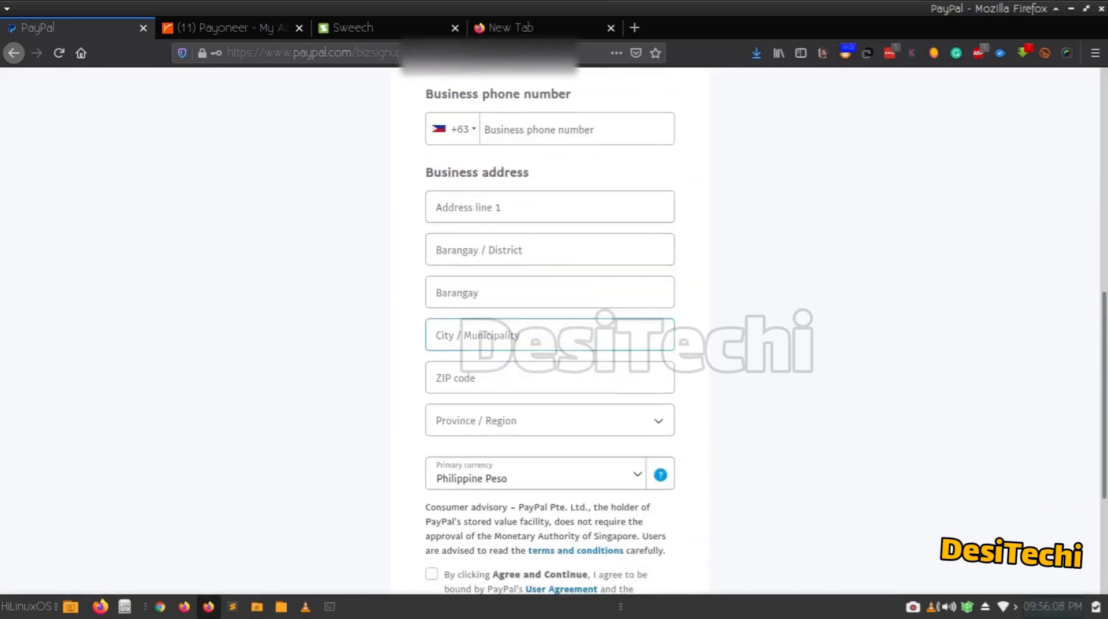
{"action": "scroll", "coordinate": [520, 370], "scroll_direction": "up", "scroll_amount": 7}
{"action": "scroll", "coordinate": [519, 370], "scroll_direction": "up", "scroll_amount": 7}
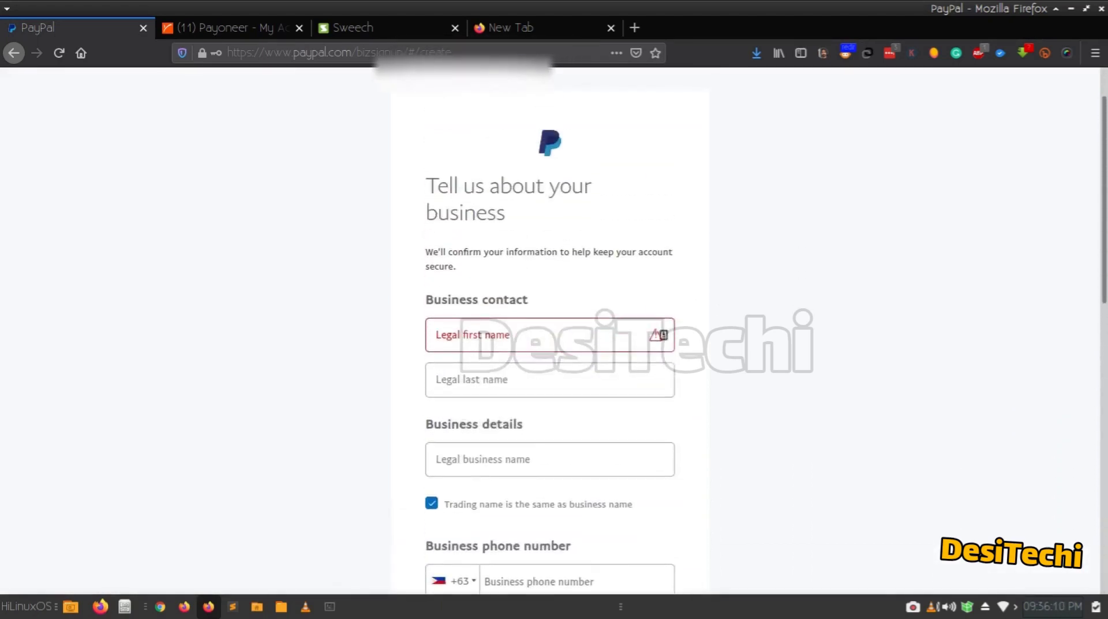
{"action": "scroll", "coordinate": [520, 370], "scroll_direction": "down", "scroll_amount": 2}
{"action": "scroll", "coordinate": [520, 332], "scroll_direction": "down", "scroll_amount": 1}
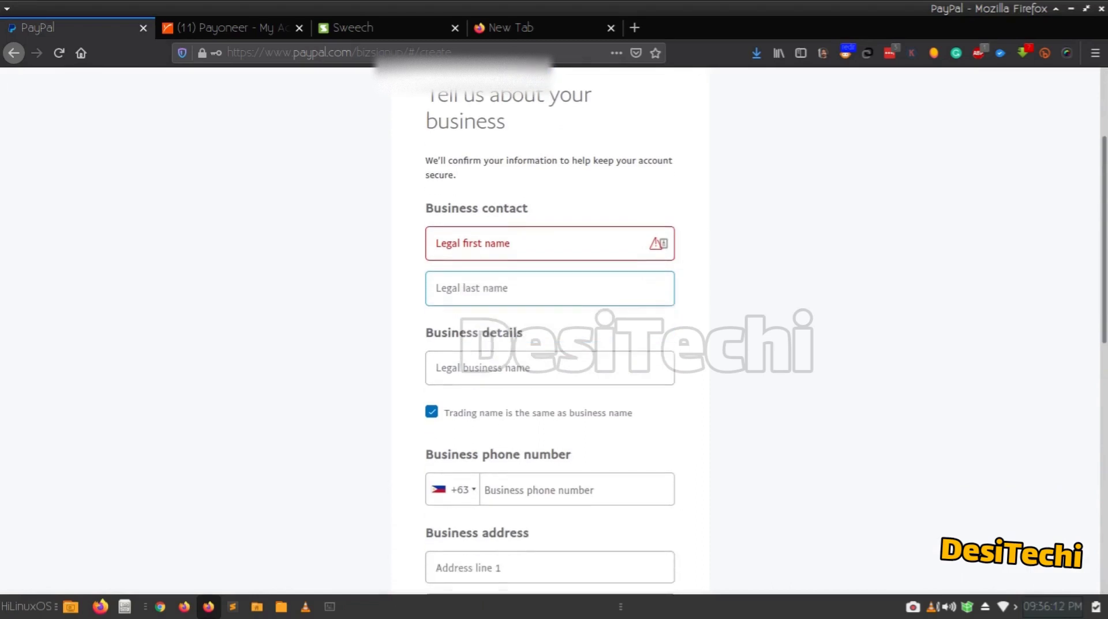
{"action": "scroll", "coordinate": [520, 332], "scroll_direction": "down", "scroll_amount": 1}
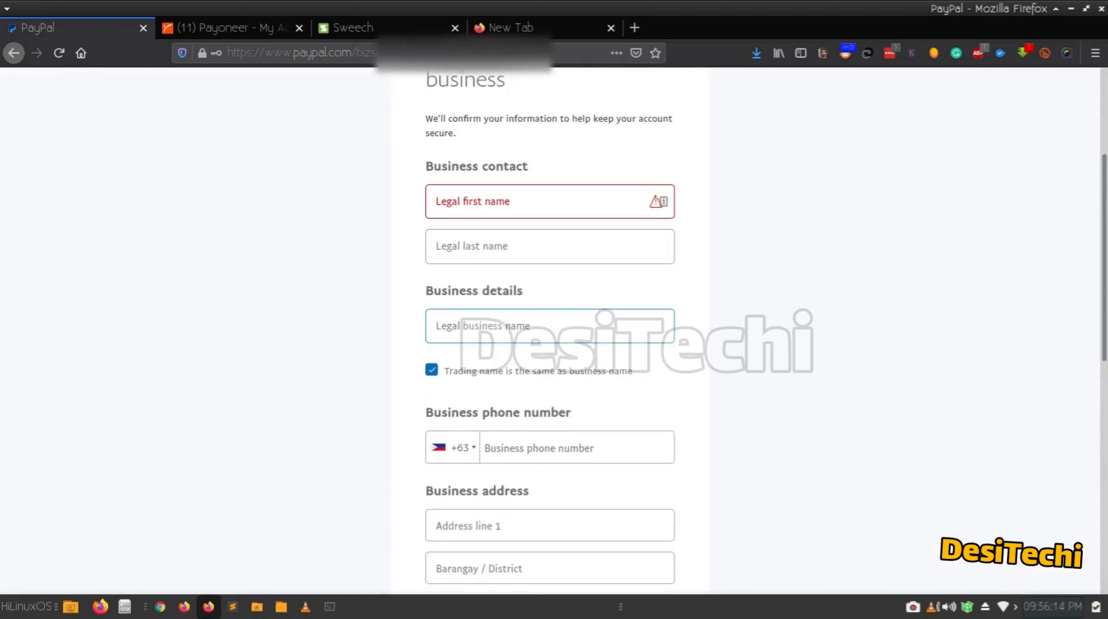
{"action": "scroll", "coordinate": [520, 332], "scroll_direction": "down", "scroll_amount": 1}
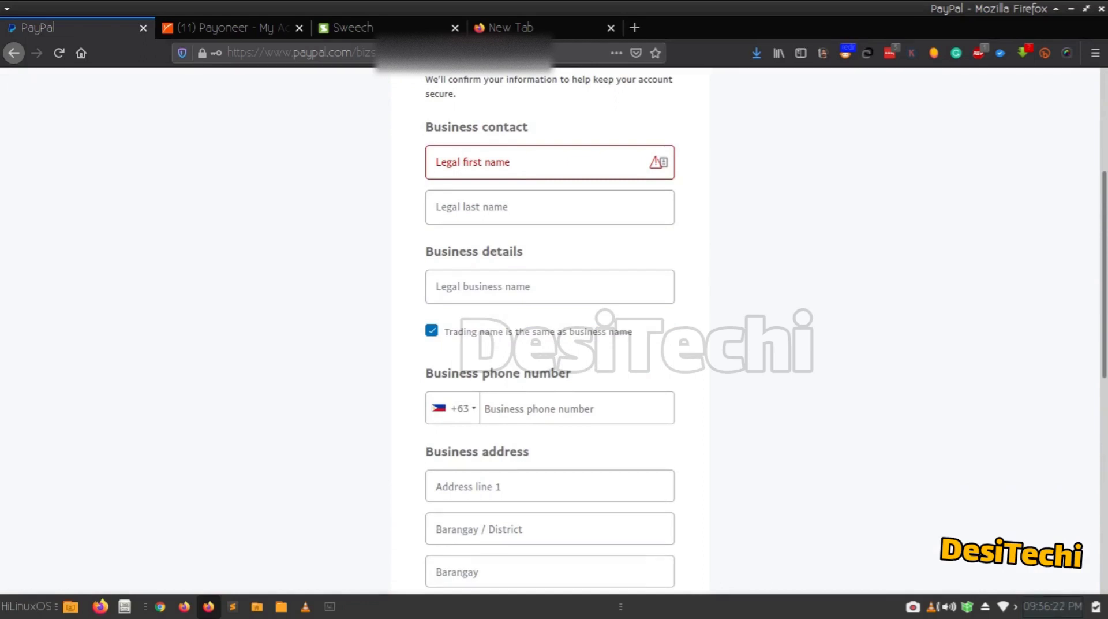
Change the business phone country code from Philippines +63 to Pakistan +92.
{"action": "left_click", "coordinate": [453, 409]}
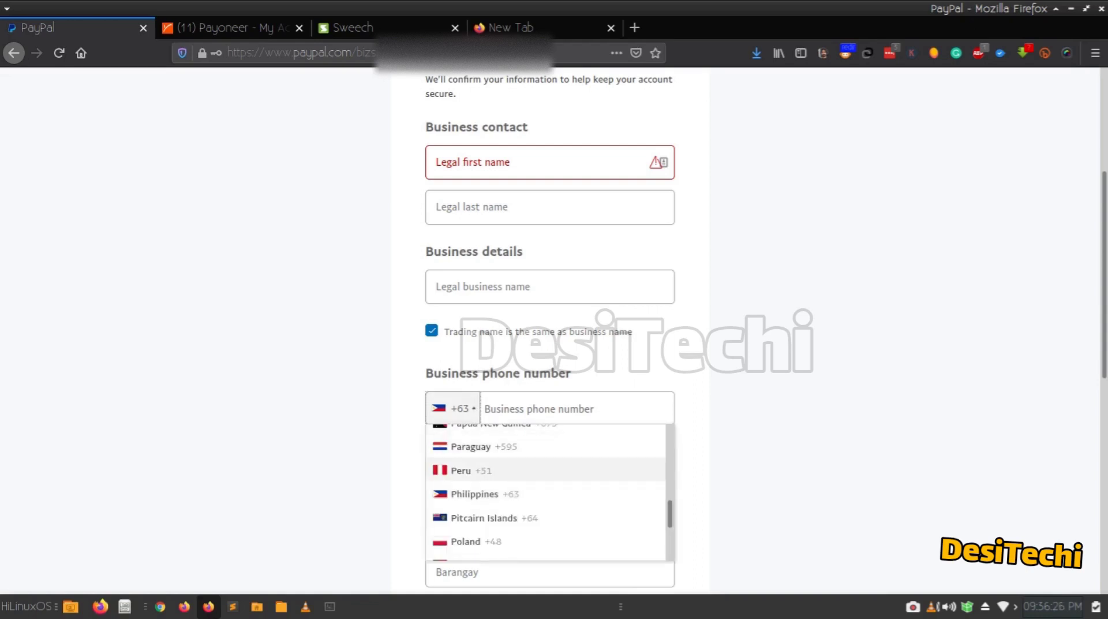
{"action": "left_click_drag", "start_coordinate": [664, 516], "coordinate": [669, 512]}
{"action": "left_click", "coordinate": [485, 438]}
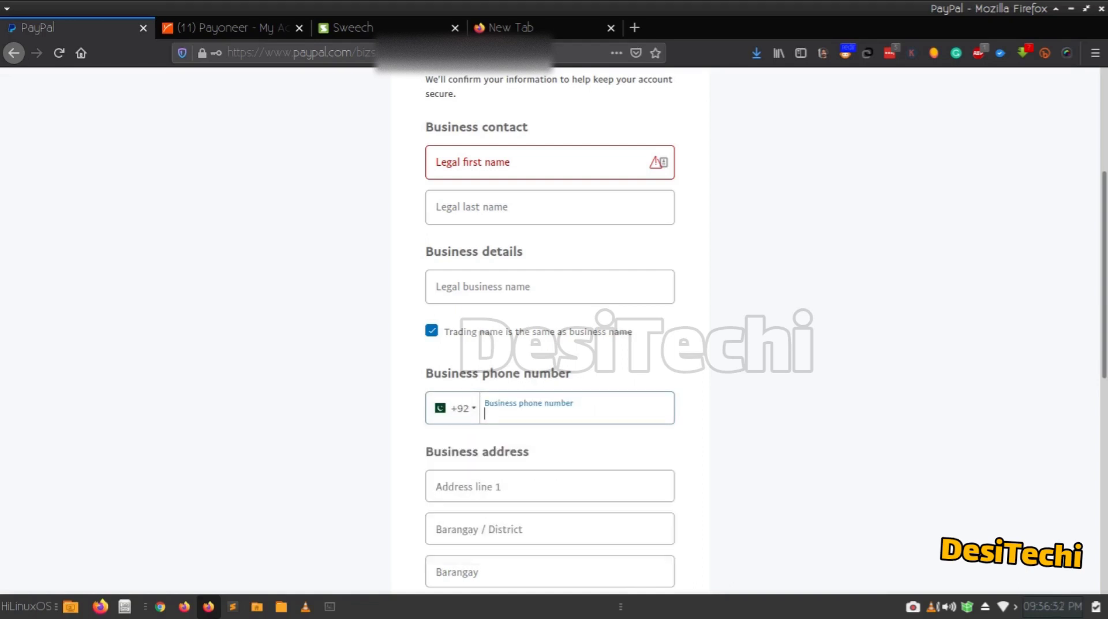
{"action": "left_click", "coordinate": [404, 432]}
{"action": "left_click", "coordinate": [519, 409]}
{"action": "left_click", "coordinate": [405, 432]}
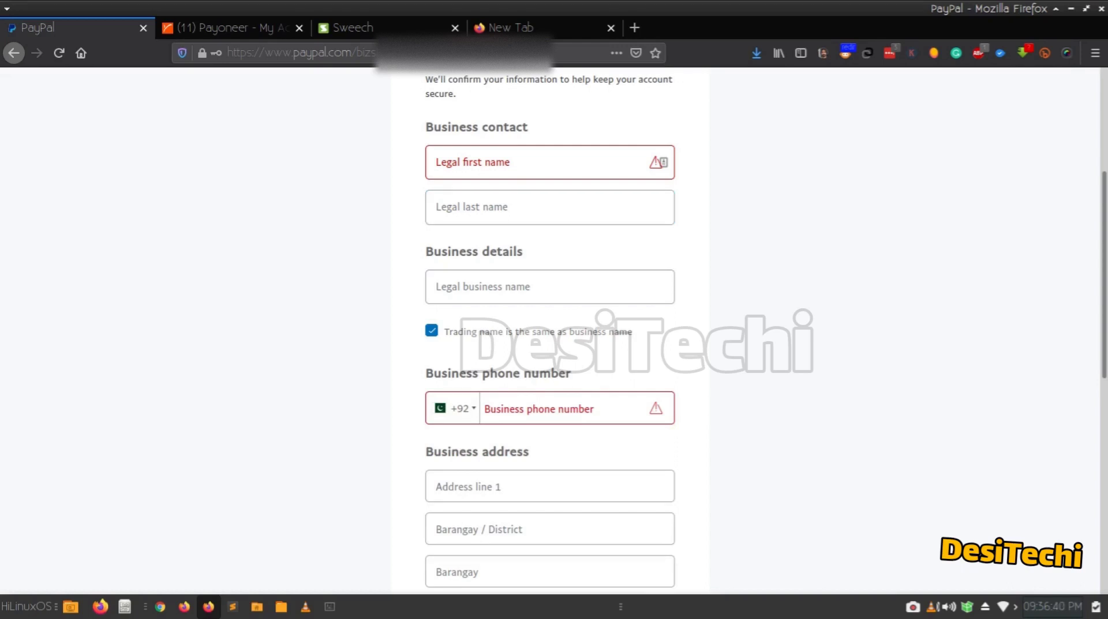
{"action": "scroll", "coordinate": [549, 331], "scroll_direction": "up", "scroll_amount": 1}
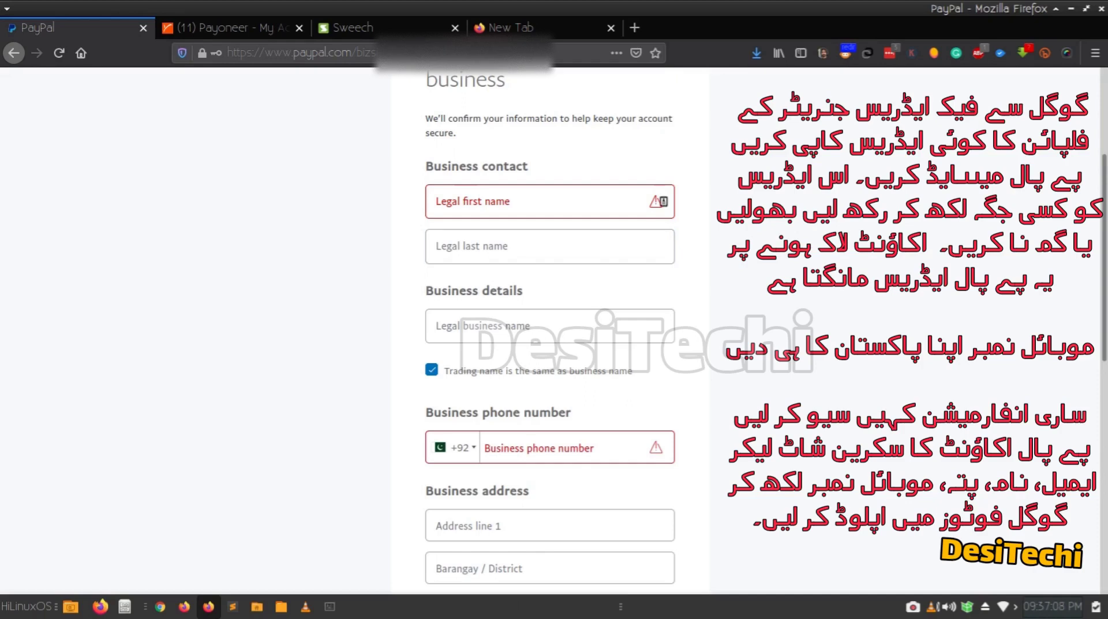
Enter the owner's legal first and last names under Business contact.
{"action": "left_click", "coordinate": [473, 202]}
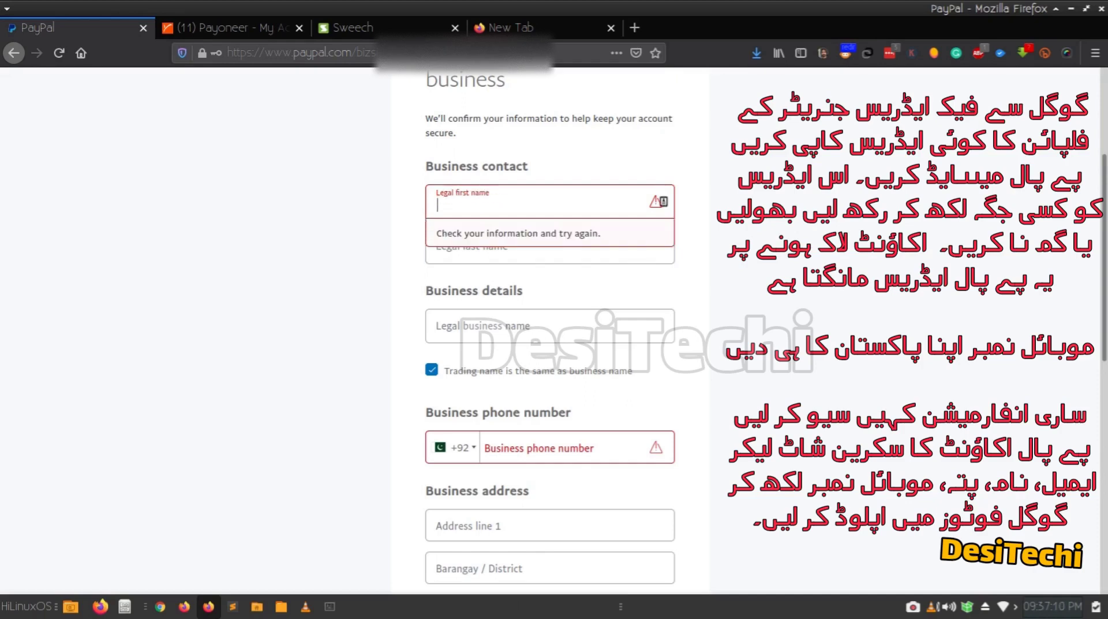
{"action": "key", "text": "Tab"}
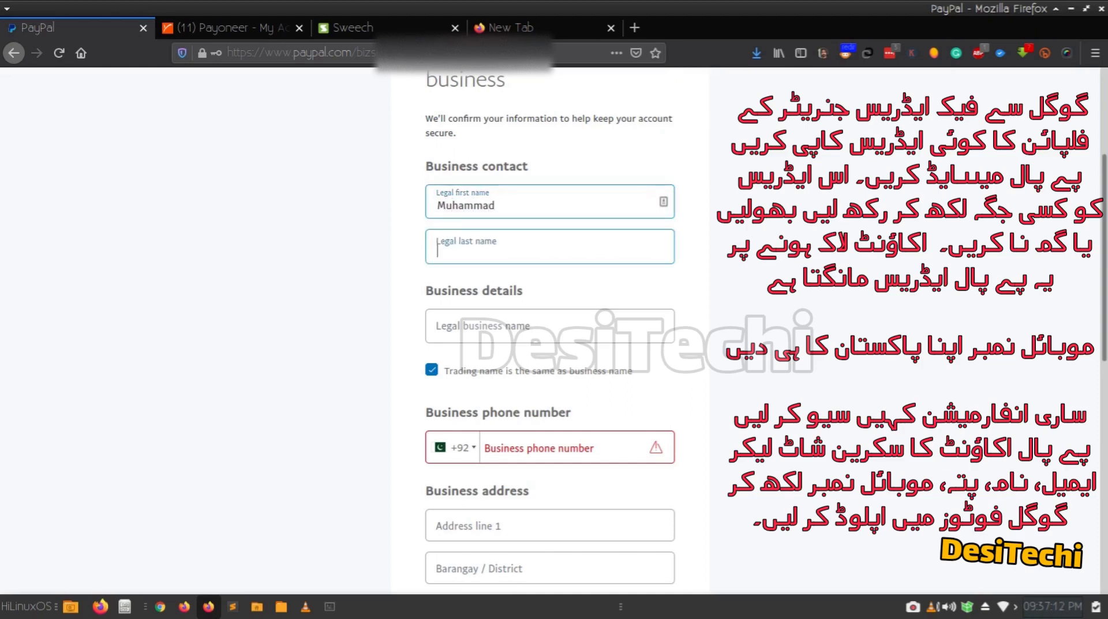
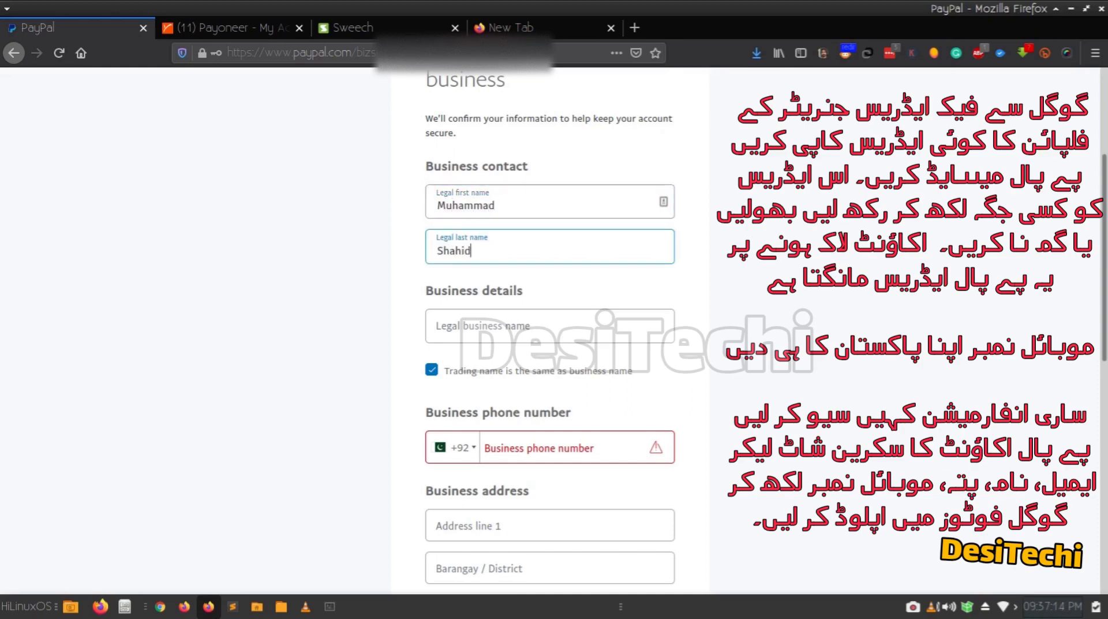
{"action": "left_click", "coordinate": [506, 204]}
{"action": "left_click", "coordinate": [505, 249]}
{"action": "left_click", "coordinate": [505, 204]}
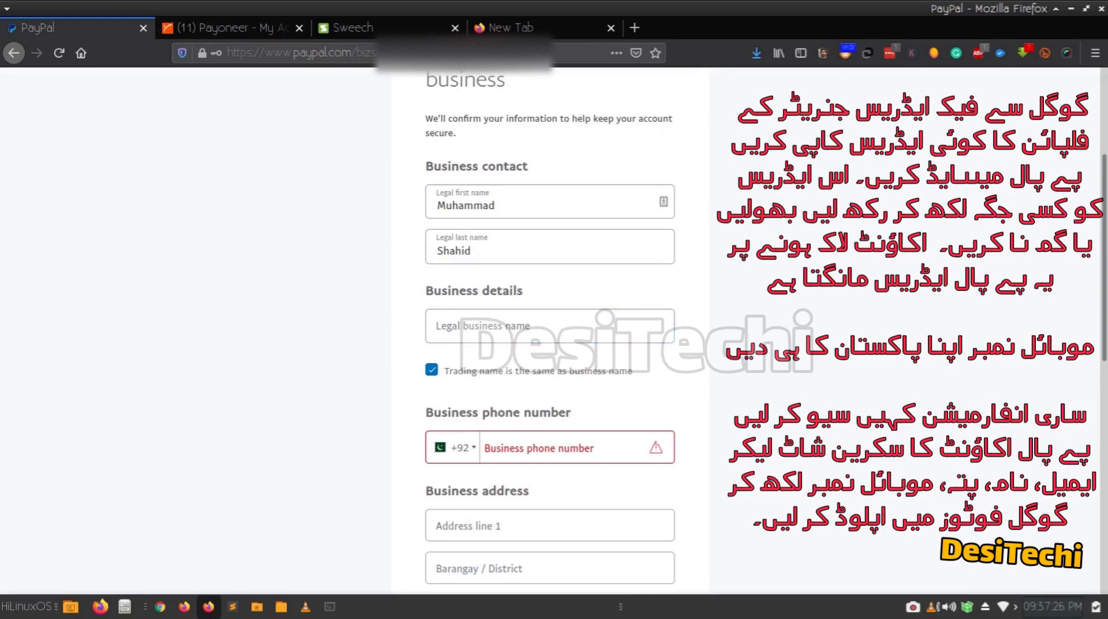
{"action": "left_click", "coordinate": [550, 250]}
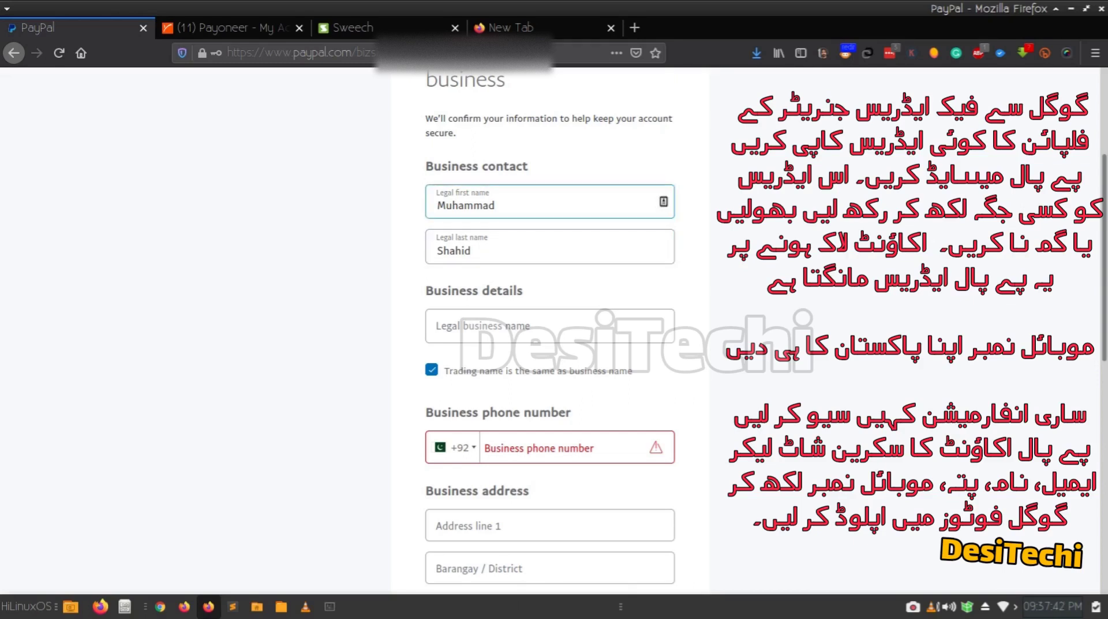
{"action": "left_click", "coordinate": [550, 247]}
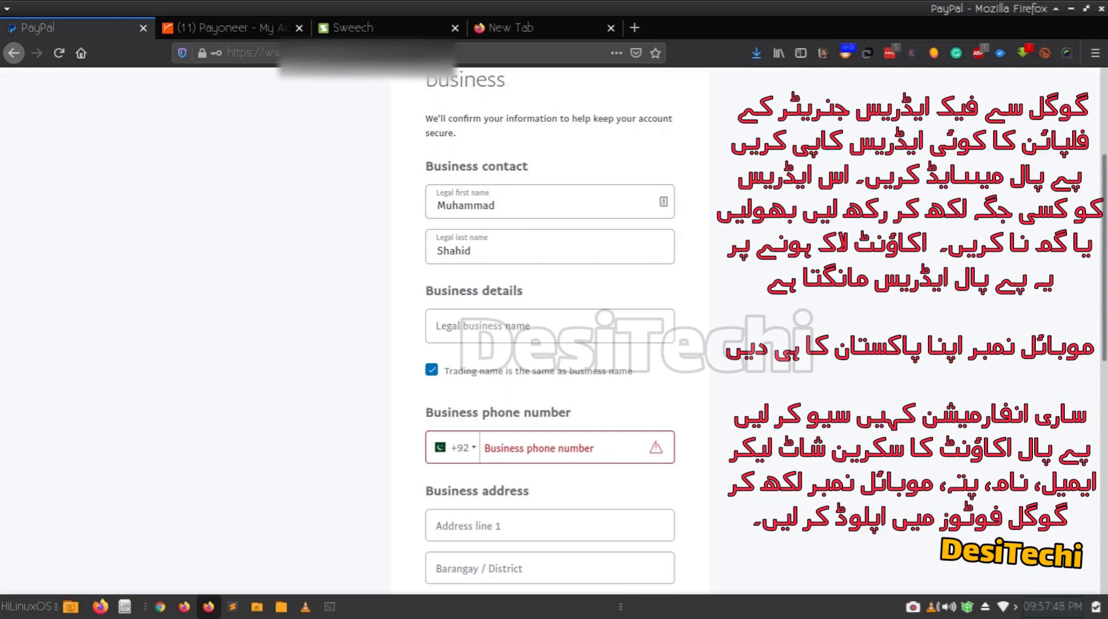
{"action": "scroll", "coordinate": [550, 329], "scroll_direction": "down", "scroll_amount": 3}
{"action": "left_click", "coordinate": [497, 292]}
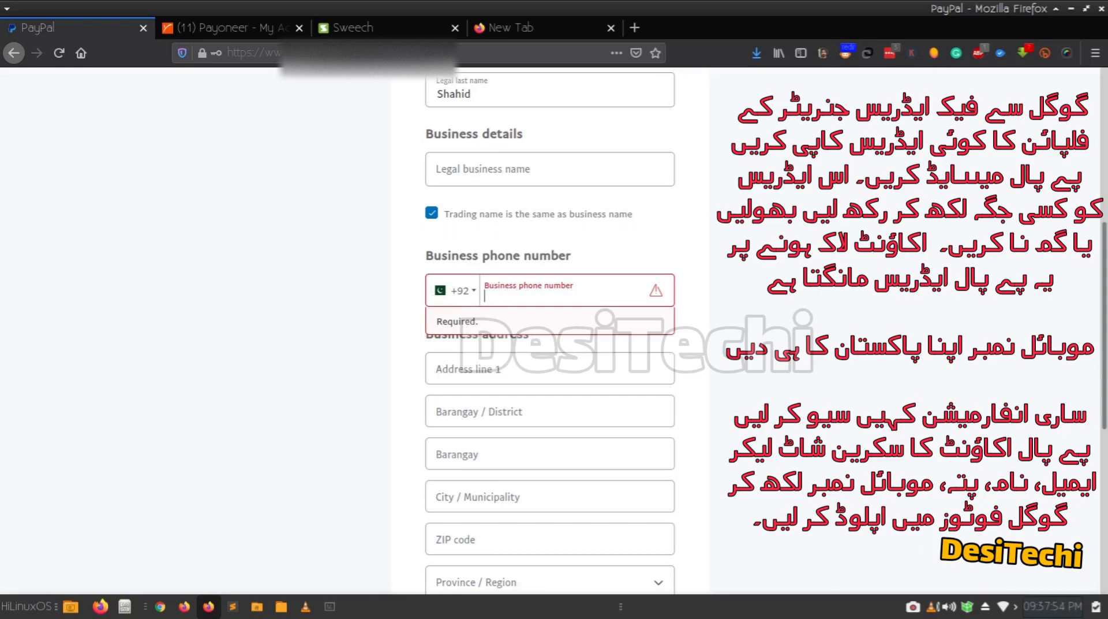
{"action": "scroll", "coordinate": [550, 329], "scroll_direction": "down", "scroll_amount": 3}
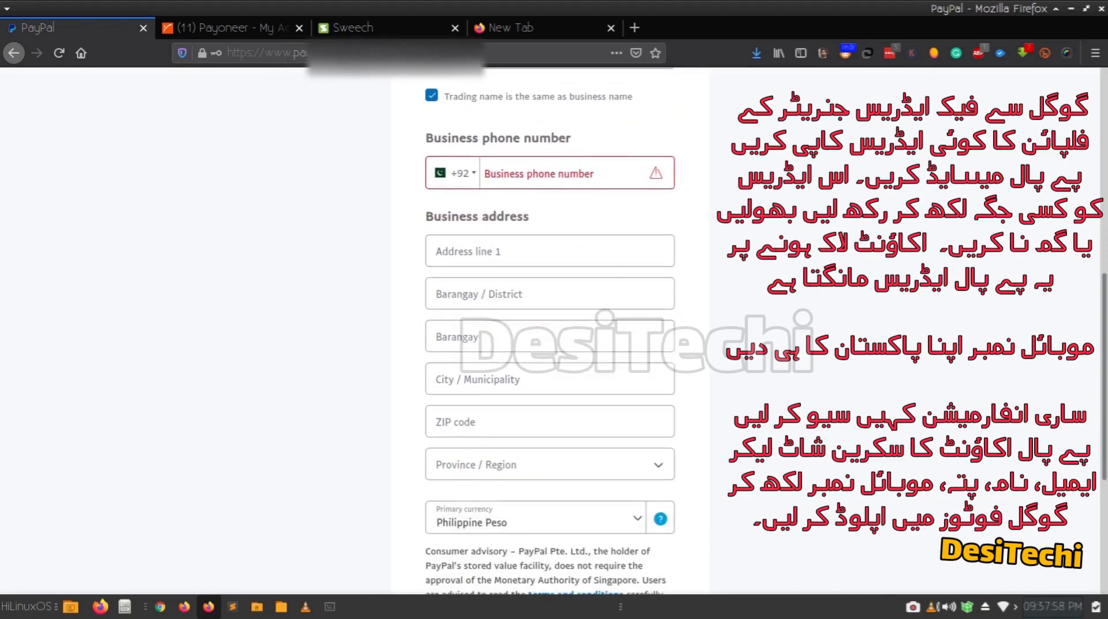
{"action": "scroll", "coordinate": [550, 329], "scroll_direction": "down", "scroll_amount": 2}
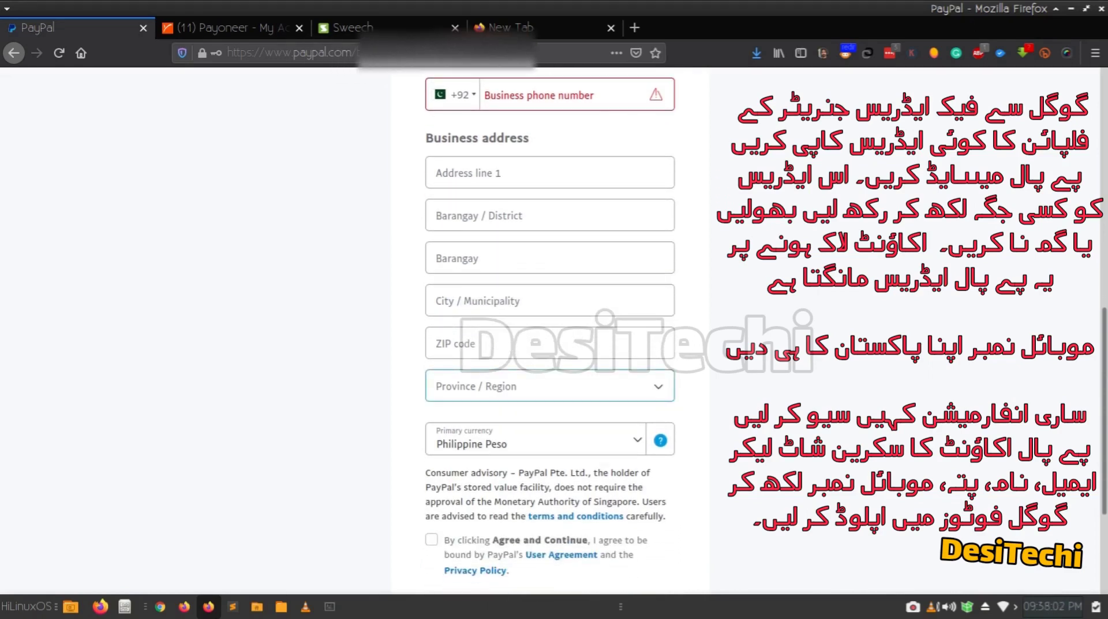
{"action": "left_click", "coordinate": [550, 386]}
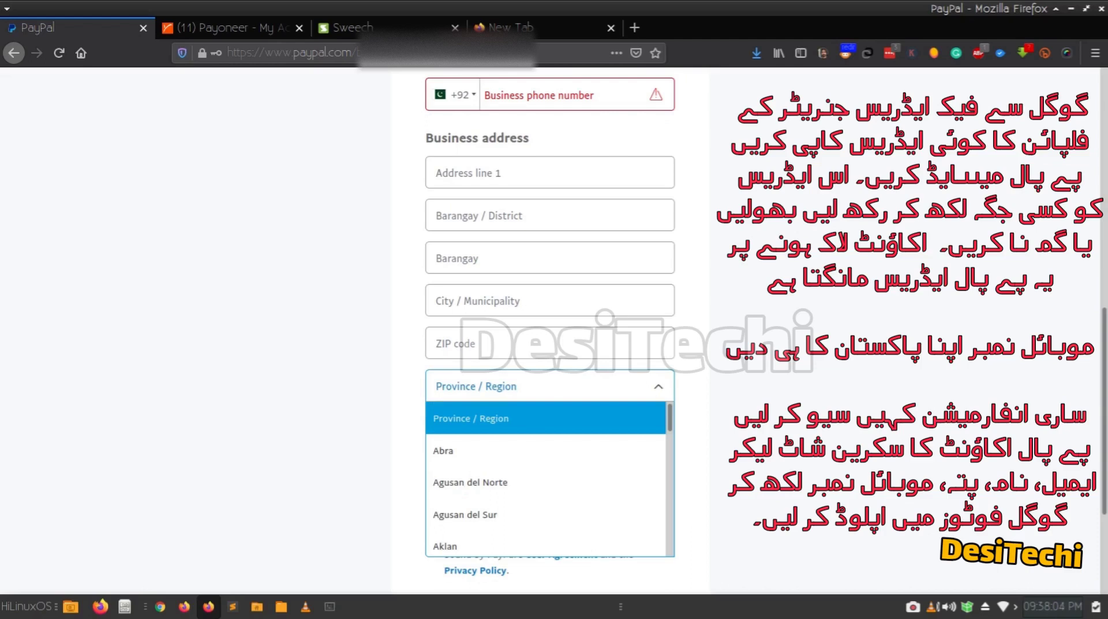
{"action": "left_click", "coordinate": [549, 386]}
Switch the primary currency from Philippine Peso to US Dollar.
{"action": "scroll", "coordinate": [550, 347], "scroll_direction": "down", "scroll_amount": 2}
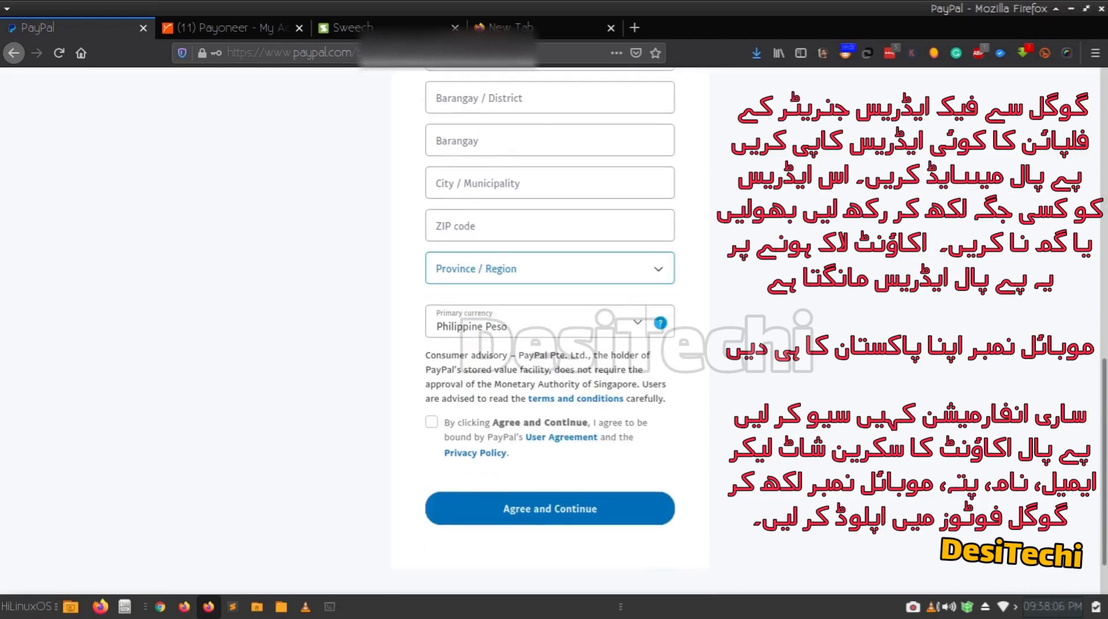
{"action": "left_click", "coordinate": [537, 322]}
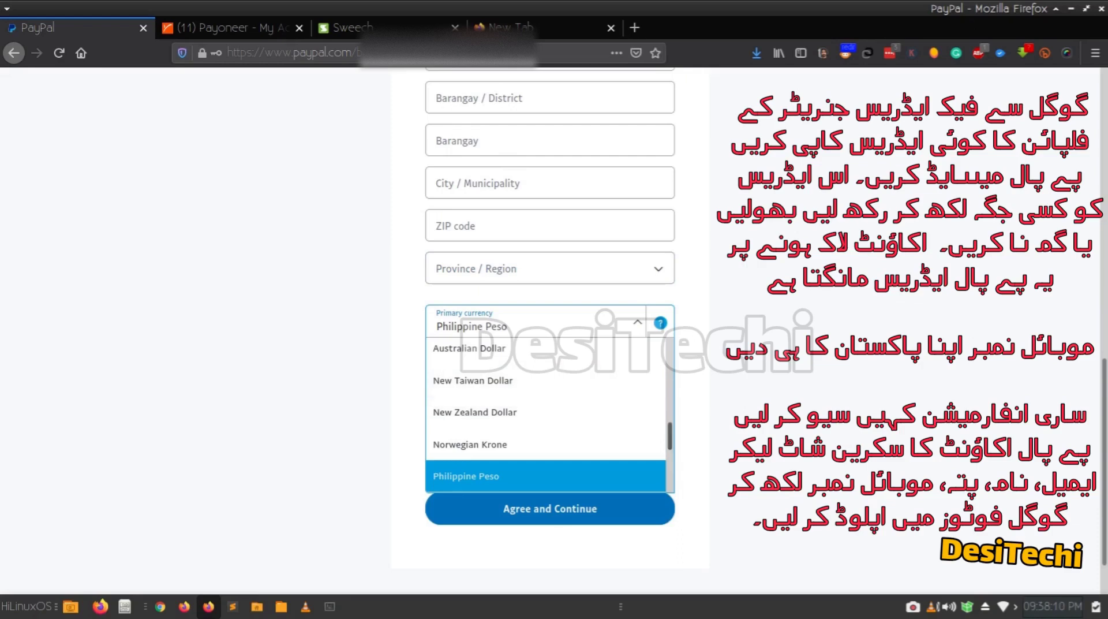
{"action": "scroll", "coordinate": [545, 413], "scroll_direction": "down", "scroll_amount": 3}
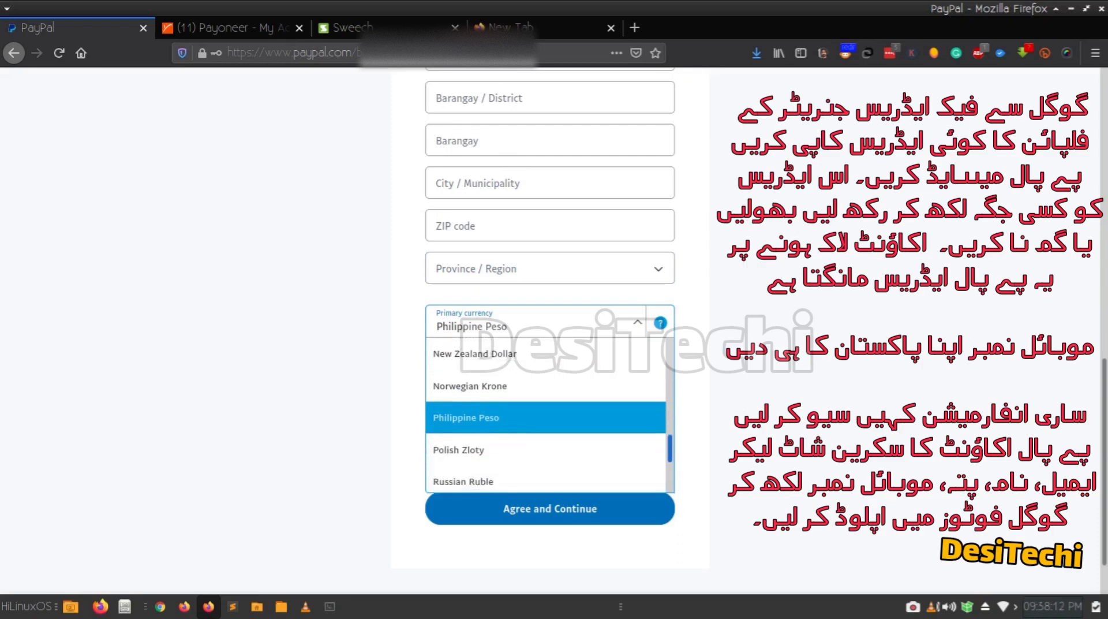
{"action": "scroll", "coordinate": [546, 413], "scroll_direction": "down", "scroll_amount": 1}
{"action": "scroll", "coordinate": [545, 412], "scroll_direction": "up", "scroll_amount": 10}
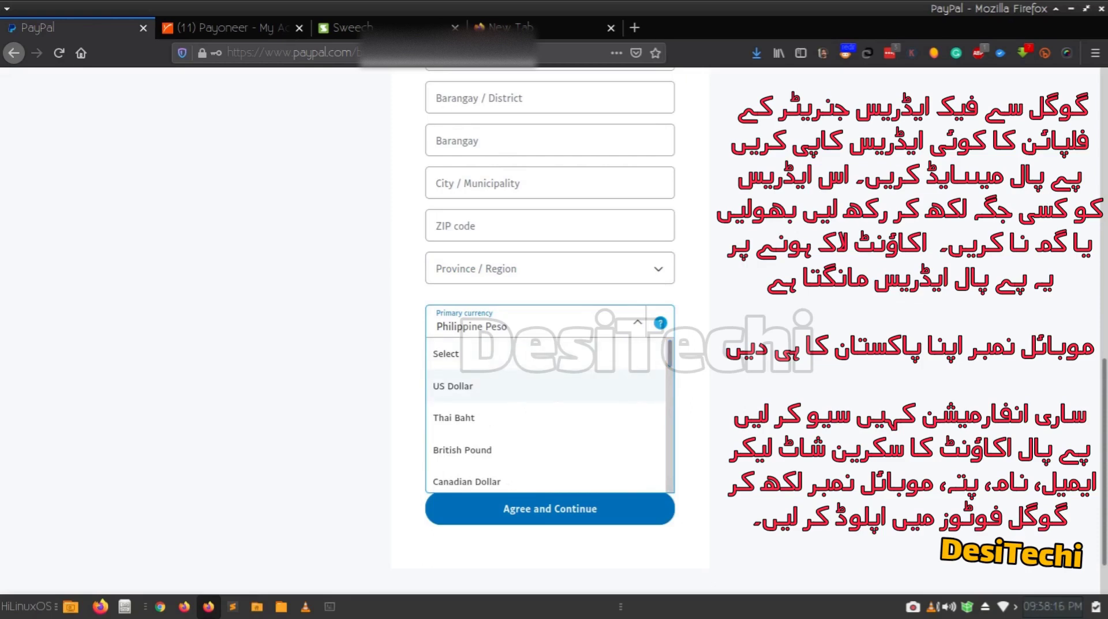
{"action": "left_click", "coordinate": [454, 386]}
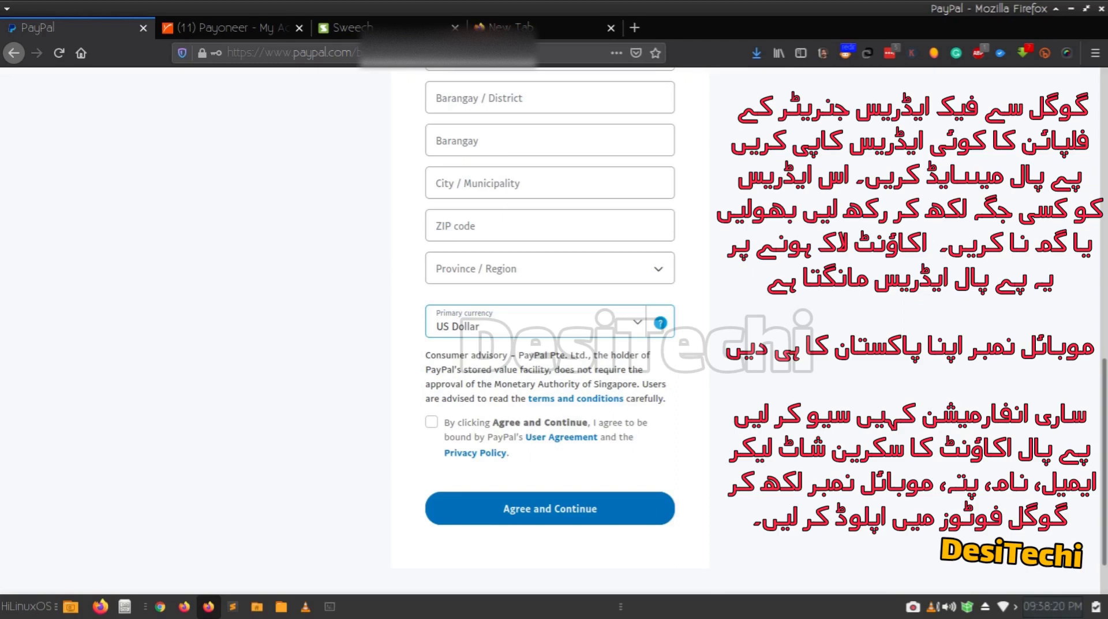
{"action": "left_click", "coordinate": [536, 321]}
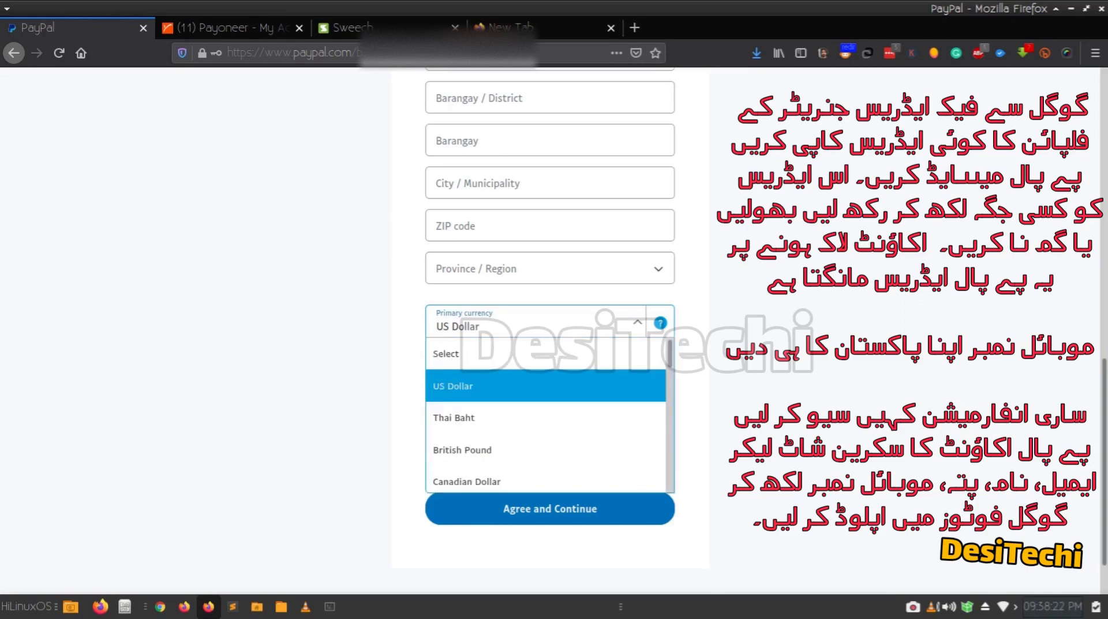
{"action": "key", "text": "Return"}
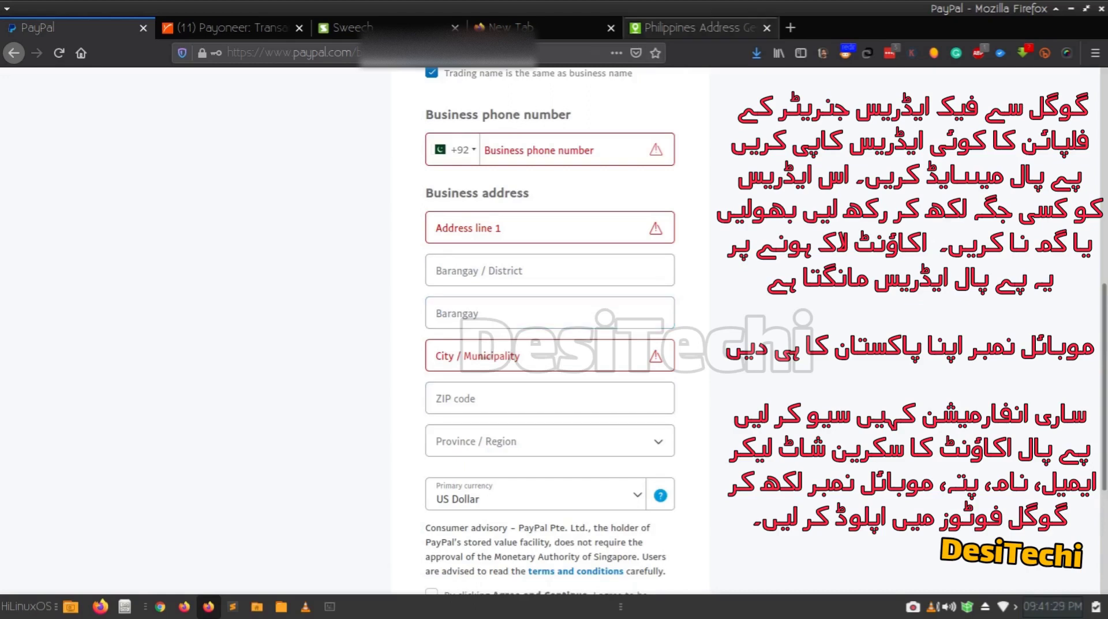
Copy the generated Philippine street address into PayPal's Address line 1.
{"action": "key", "text": "ctrl+shift+Tab"}
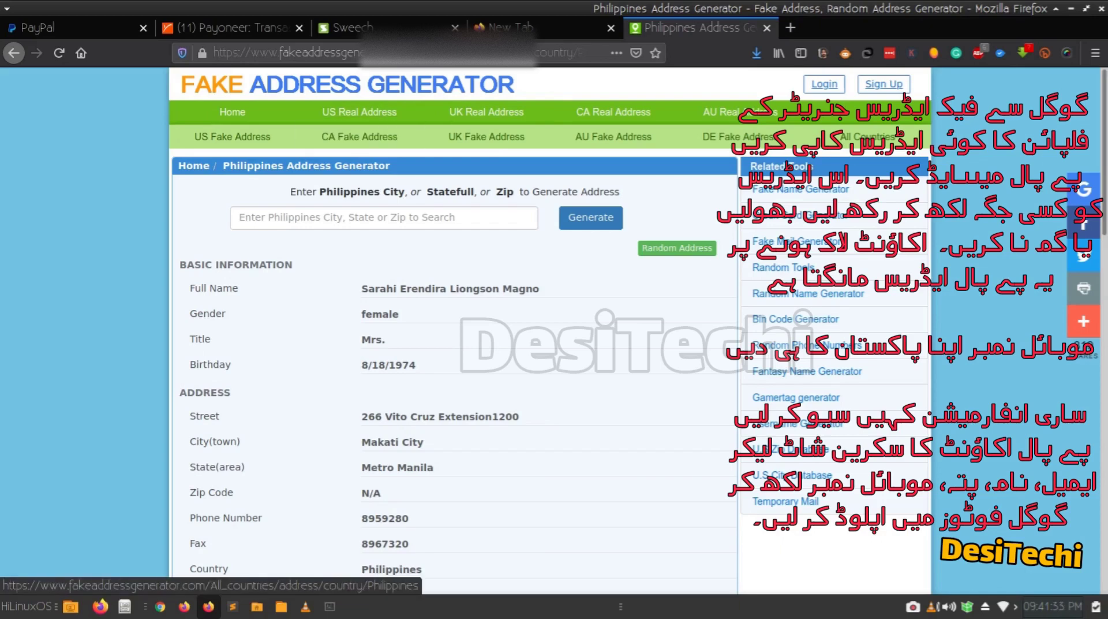
{"action": "scroll", "coordinate": [550, 329], "scroll_direction": "down", "scroll_amount": 3}
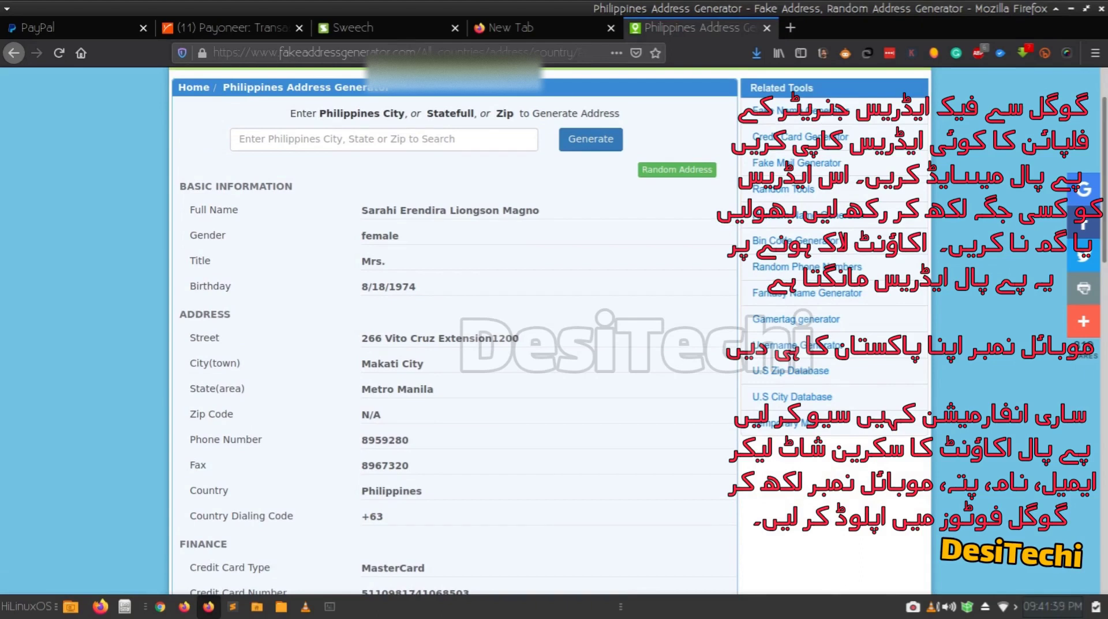
{"action": "left_click_drag", "start_coordinate": [519, 339], "coordinate": [361, 338]}
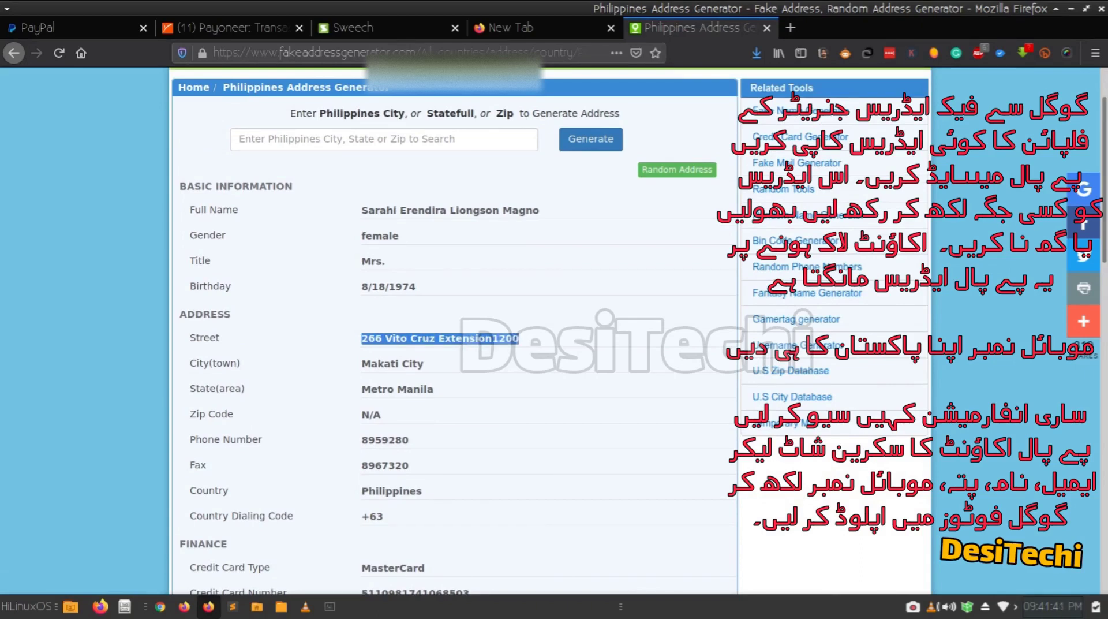
{"action": "right_click", "coordinate": [362, 337]}
{"action": "left_click", "coordinate": [397, 386]}
{"action": "left_click", "coordinate": [87, 28]}
{"action": "left_click", "coordinate": [508, 231]}
{"action": "key", "text": "ctrl+v"}
{"action": "left_click", "coordinate": [696, 277]}
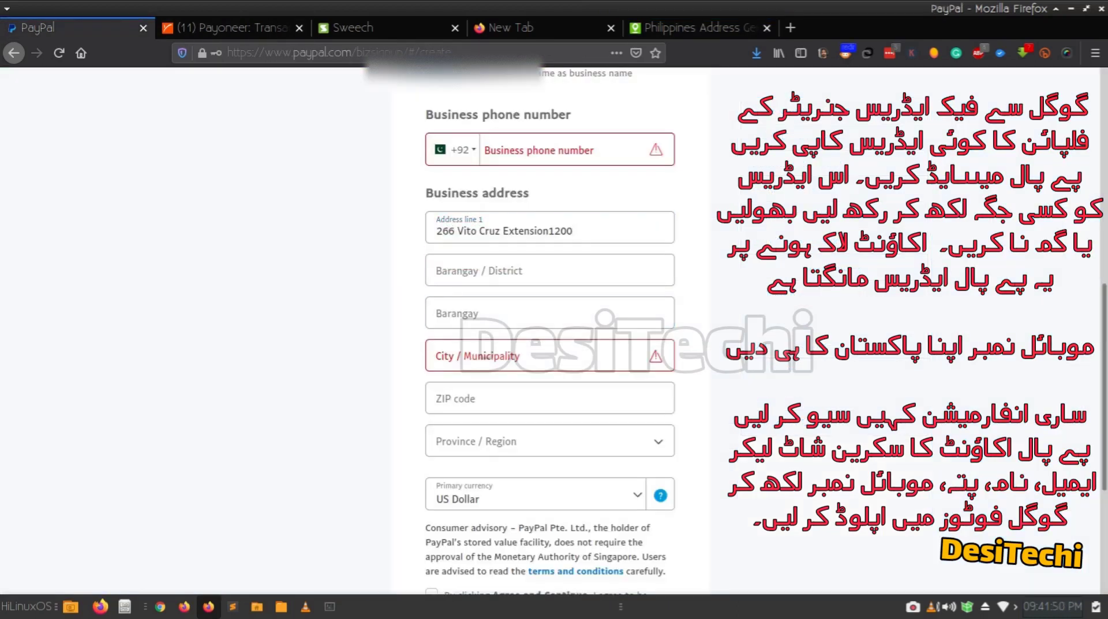
Copy Makati City from the generator into the City / Municipality field.
{"action": "left_click", "coordinate": [693, 28]}
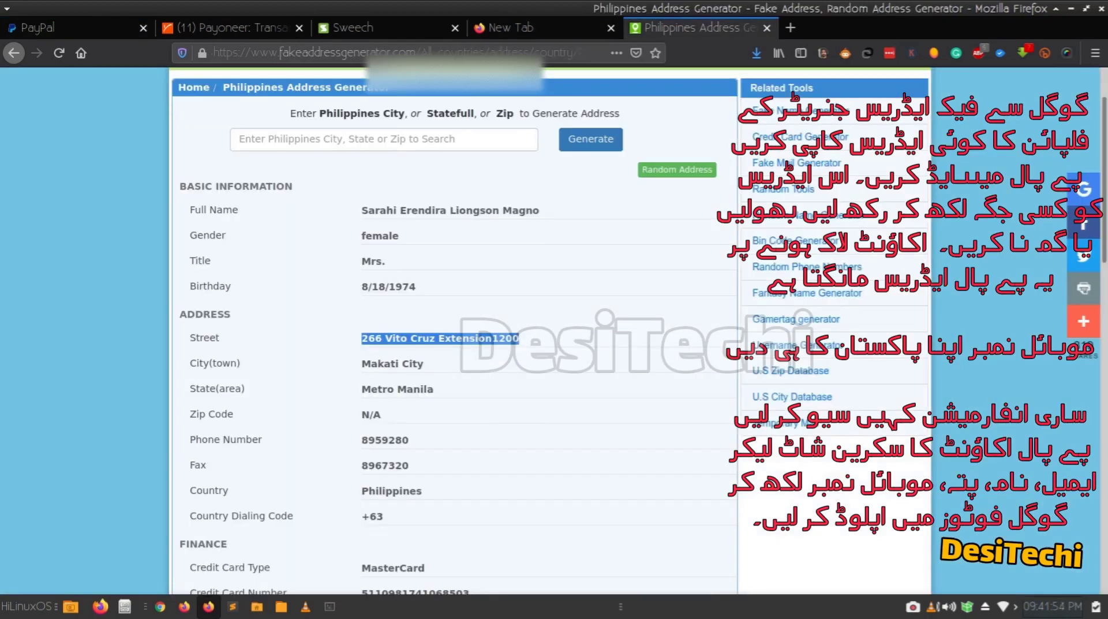
{"action": "triple_click", "coordinate": [392, 364]}
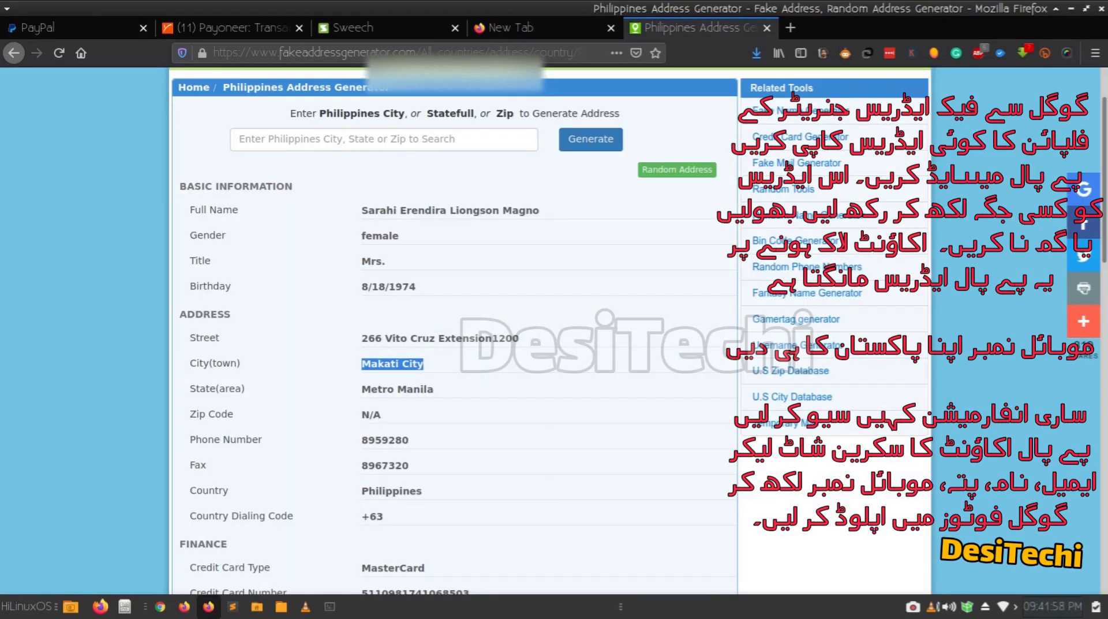
{"action": "left_click", "coordinate": [75, 27]}
{"action": "left_click", "coordinate": [549, 354]}
{"action": "key", "text": "ctrl+v"}
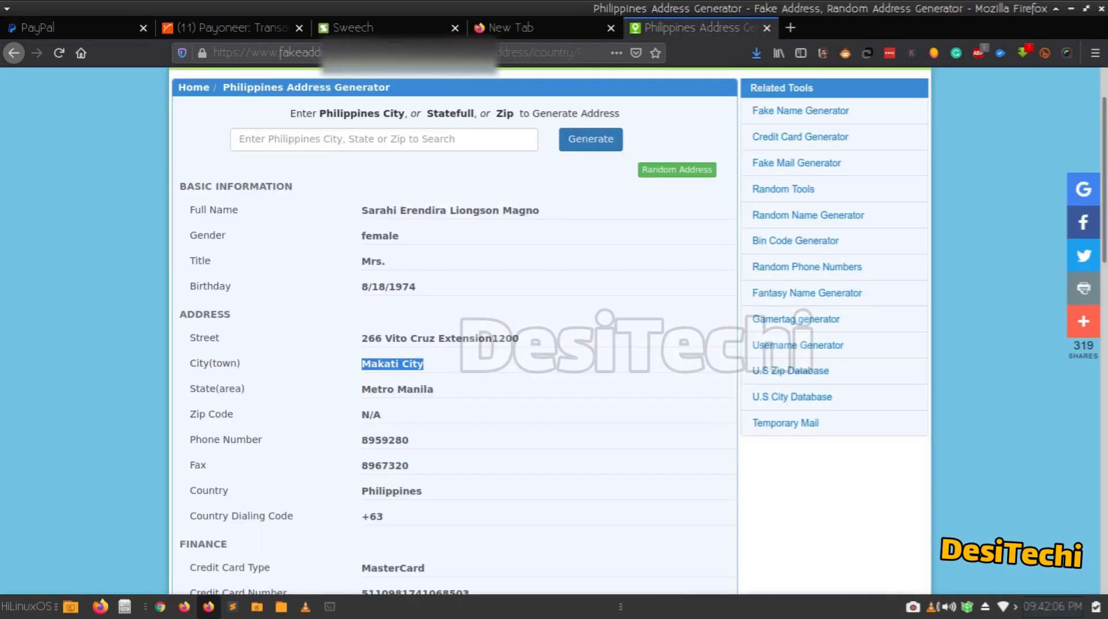
{"action": "left_click", "coordinate": [692, 27]}
{"action": "scroll", "coordinate": [554, 329], "scroll_direction": "down", "scroll_amount": 3}
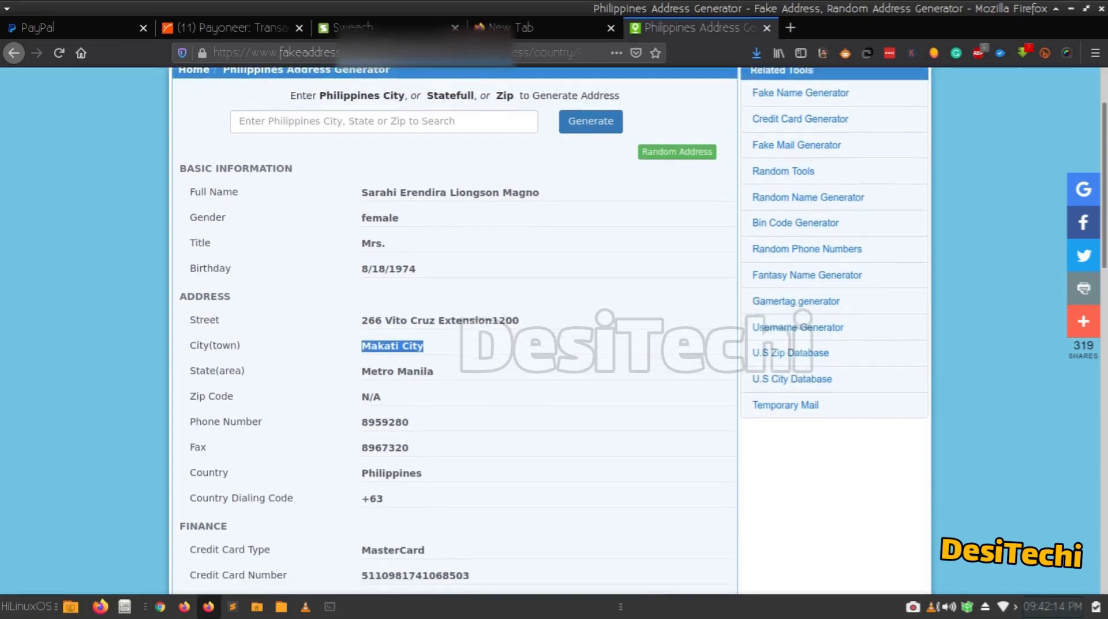
Set Province / Region to Metro Manila, accept the user agreement, and submit the address.
{"action": "scroll", "coordinate": [555, 329], "scroll_direction": "up", "scroll_amount": 3}
{"action": "left_click", "coordinate": [115, 28]}
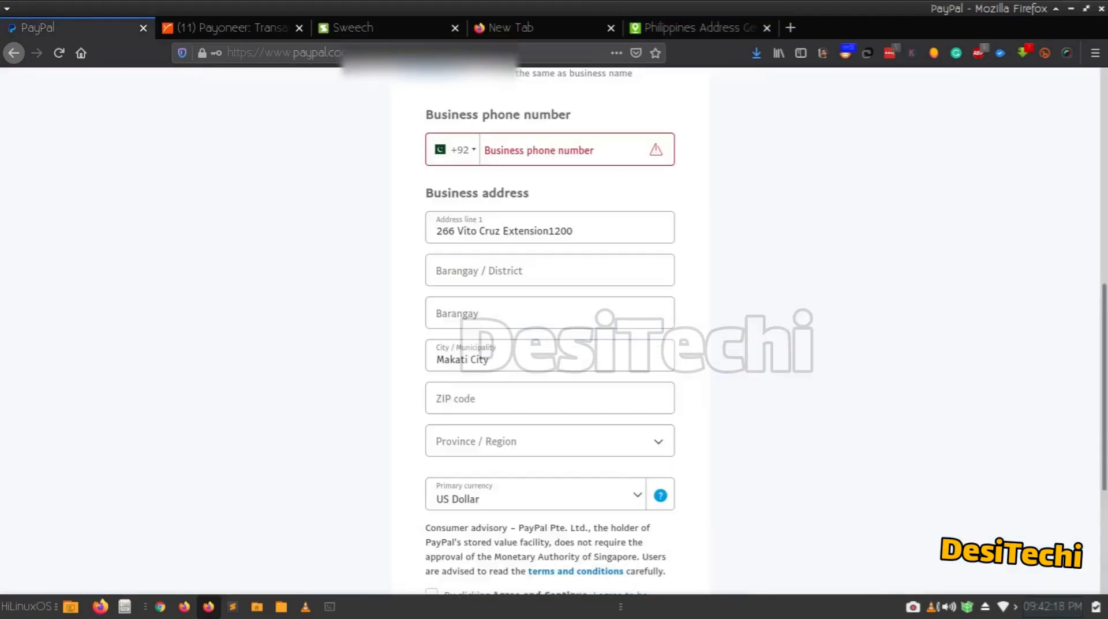
{"action": "scroll", "coordinate": [554, 329], "scroll_direction": "down", "scroll_amount": 5}
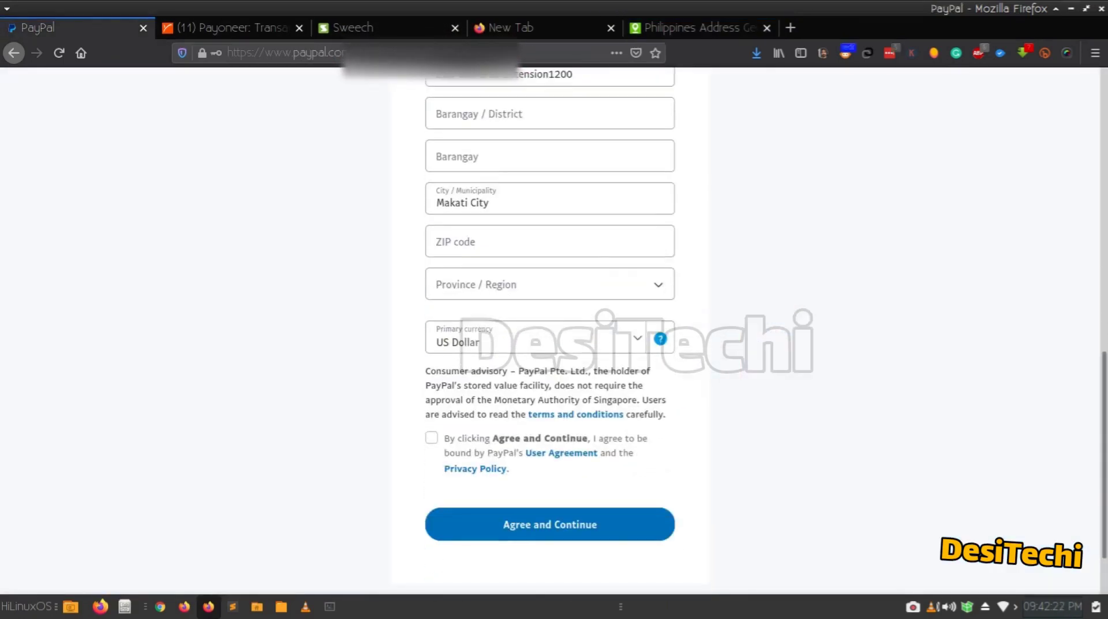
{"action": "left_click", "coordinate": [550, 284]}
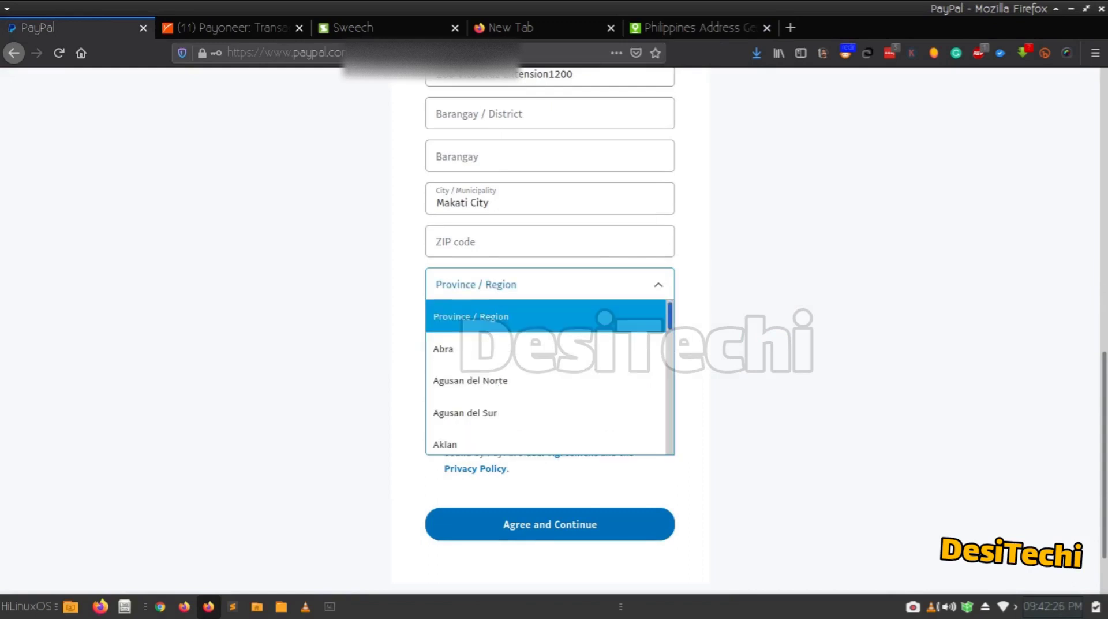
{"action": "scroll", "coordinate": [545, 381], "scroll_direction": "down", "scroll_amount": 15}
{"action": "scroll", "coordinate": [546, 381], "scroll_direction": "up", "scroll_amount": 15}
{"action": "key", "text": "Escape"}
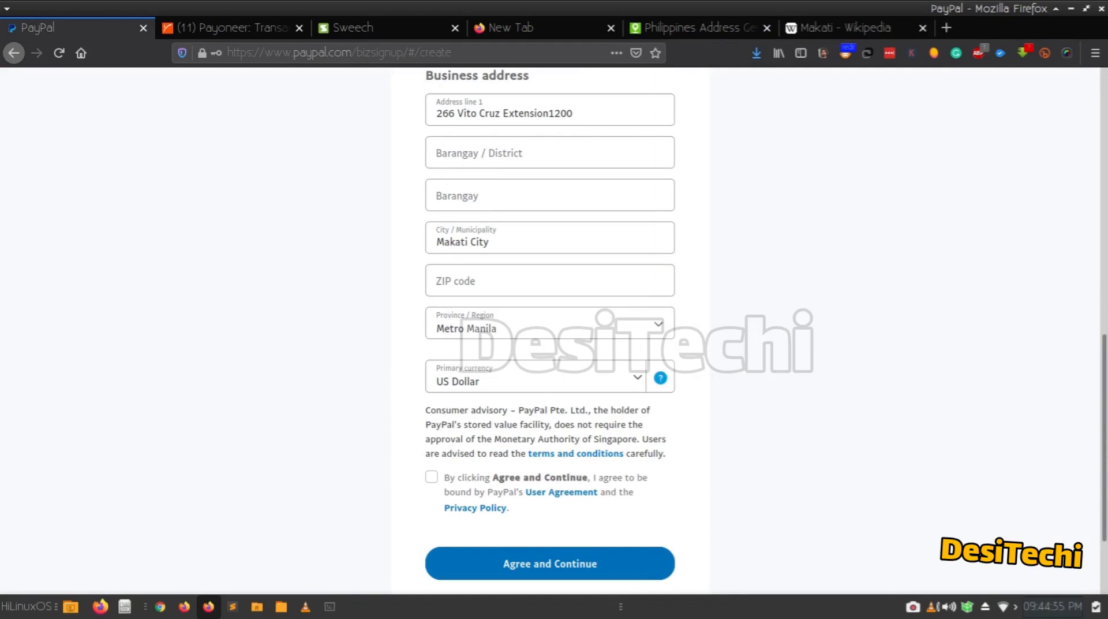
{"action": "left_click", "coordinate": [431, 476]}
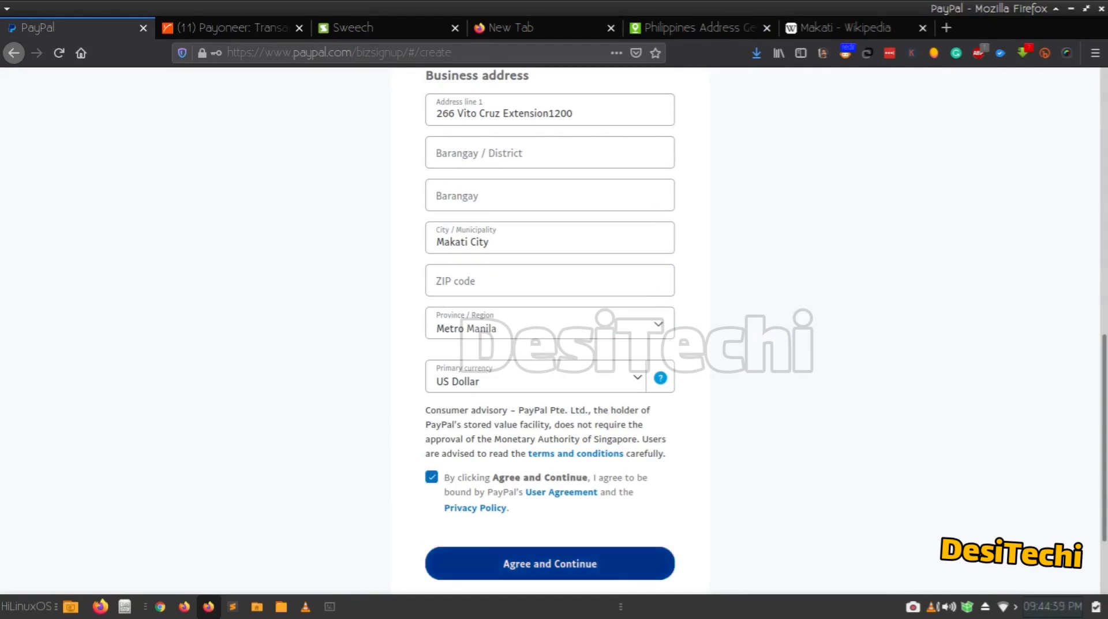
{"action": "left_click", "coordinate": [550, 563]}
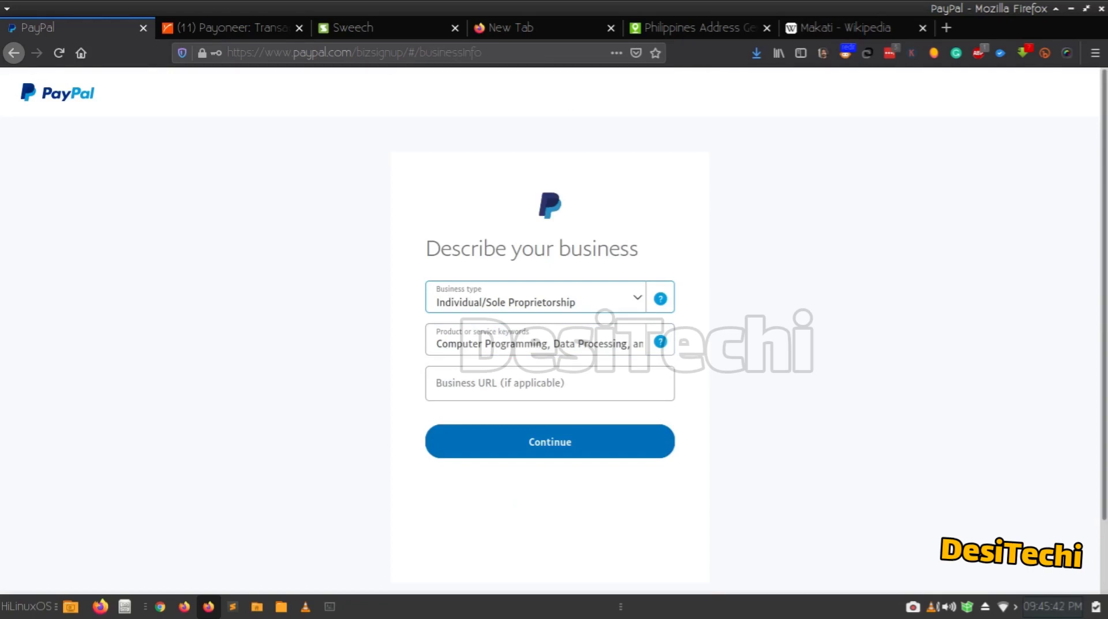
Keep Individual/Sole Proprietorship as the business type and submit the description.
{"action": "left_click", "coordinate": [537, 296]}
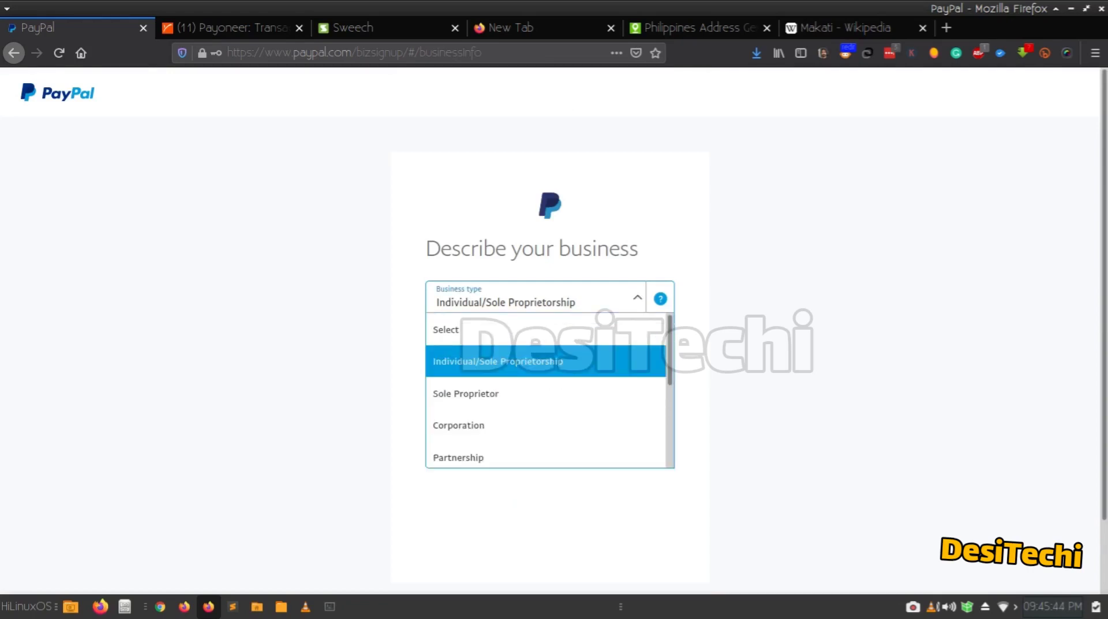
{"action": "left_click", "coordinate": [545, 362]}
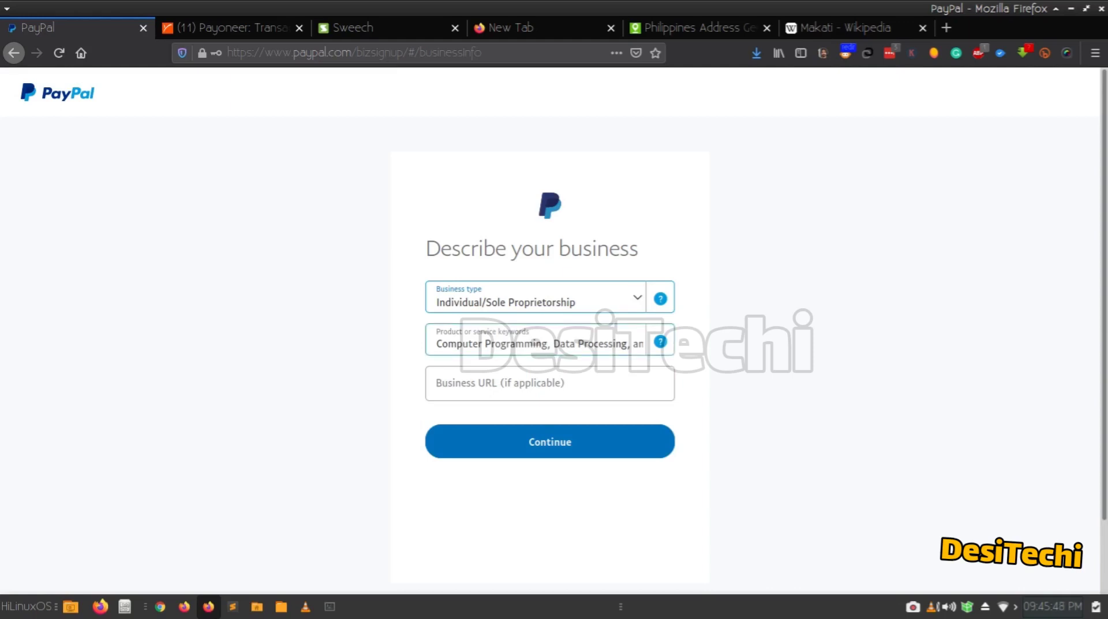
{"action": "left_click", "coordinate": [550, 441]}
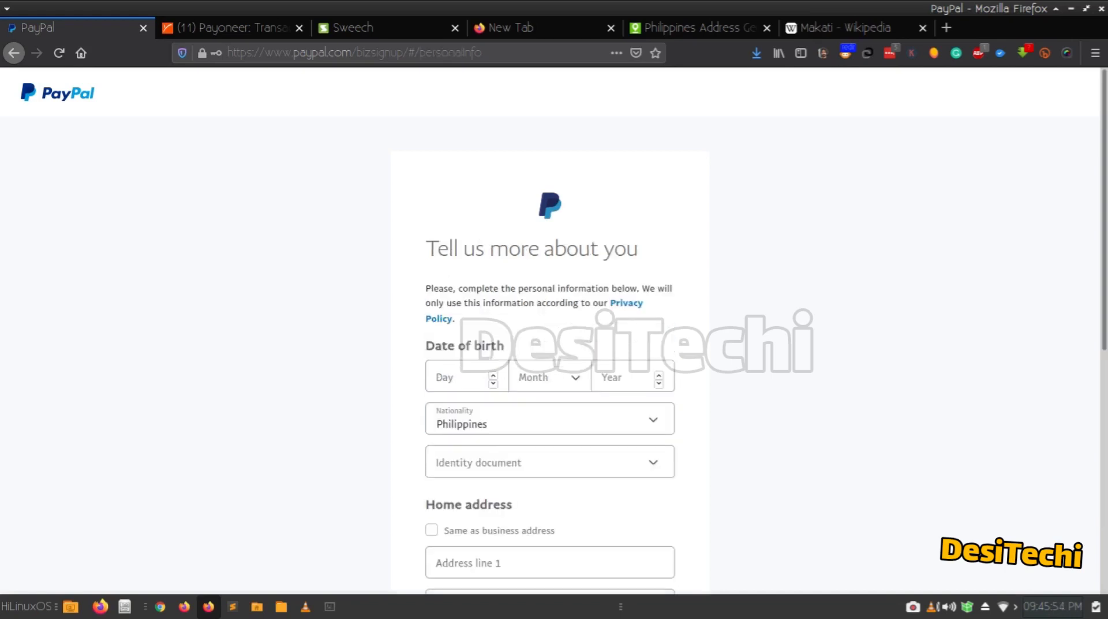
Review the personal details form and keep National ID as the identity document.
{"action": "scroll", "coordinate": [554, 332], "scroll_direction": "down", "scroll_amount": 4}
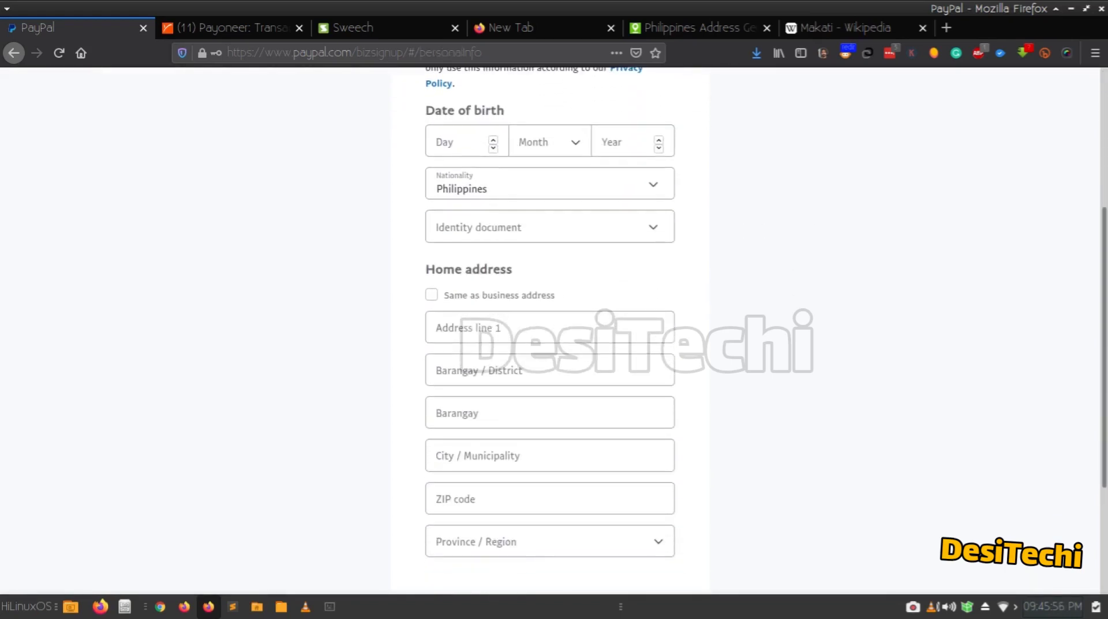
{"action": "scroll", "coordinate": [549, 332], "scroll_direction": "up", "scroll_amount": 5}
{"action": "scroll", "coordinate": [549, 332], "scroll_direction": "down", "scroll_amount": 2}
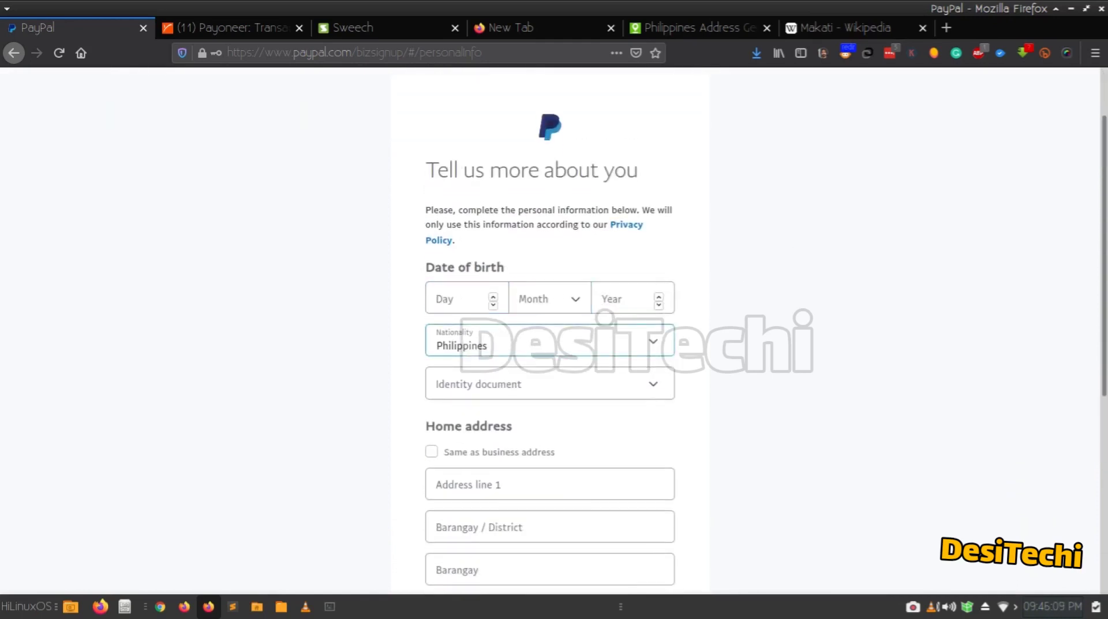
{"action": "scroll", "coordinate": [549, 342], "scroll_direction": "down", "scroll_amount": 1}
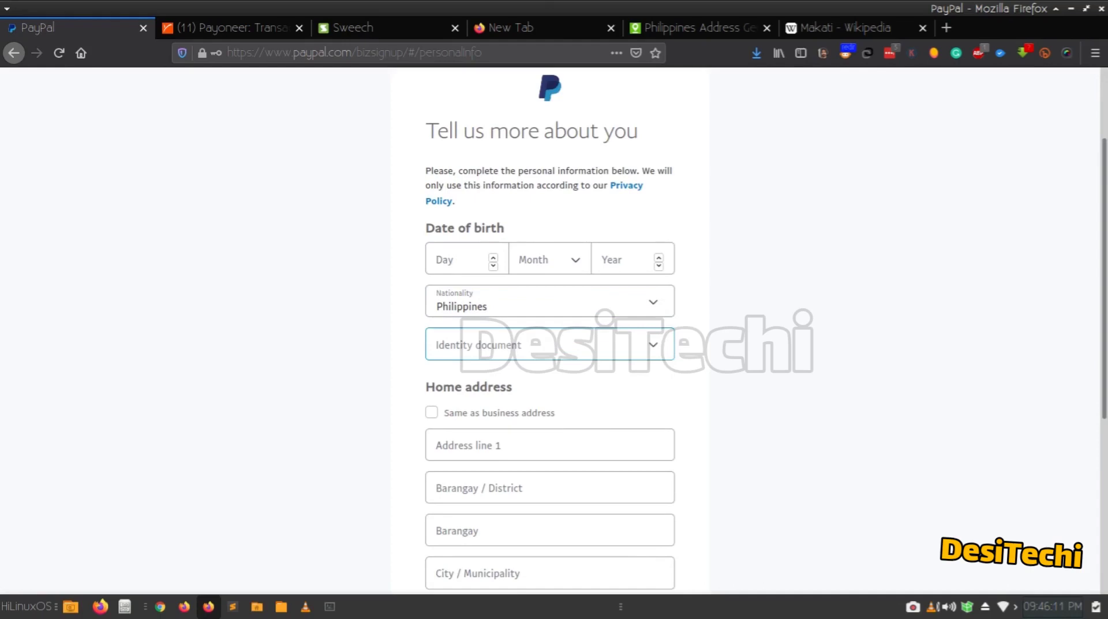
{"action": "scroll", "coordinate": [549, 332], "scroll_direction": "down", "scroll_amount": 6}
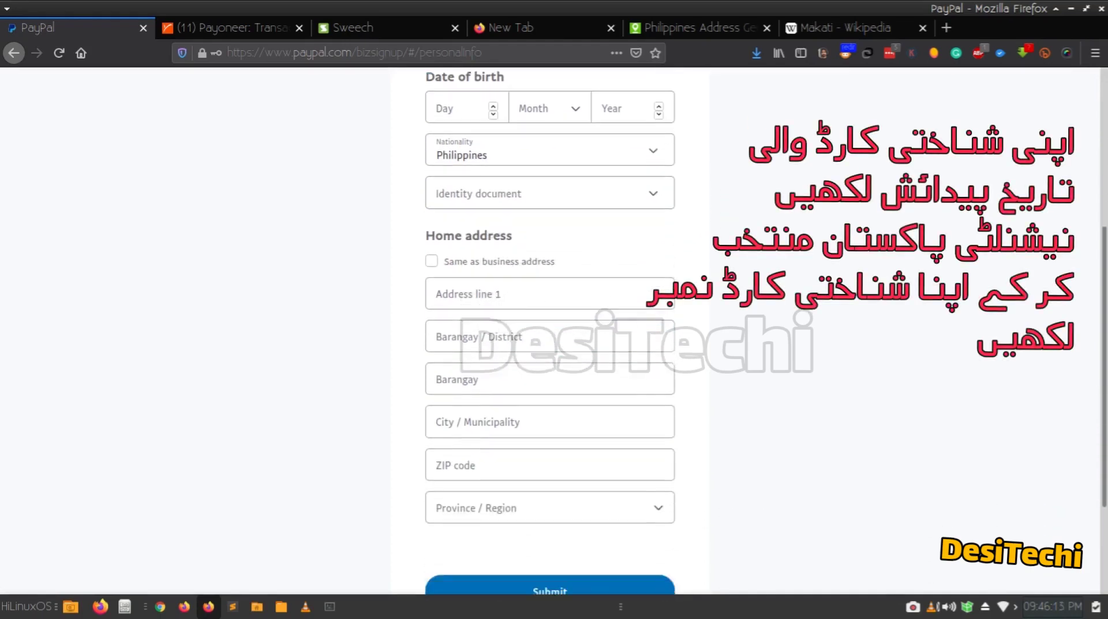
{"action": "scroll", "coordinate": [550, 323], "scroll_direction": "up", "scroll_amount": 6}
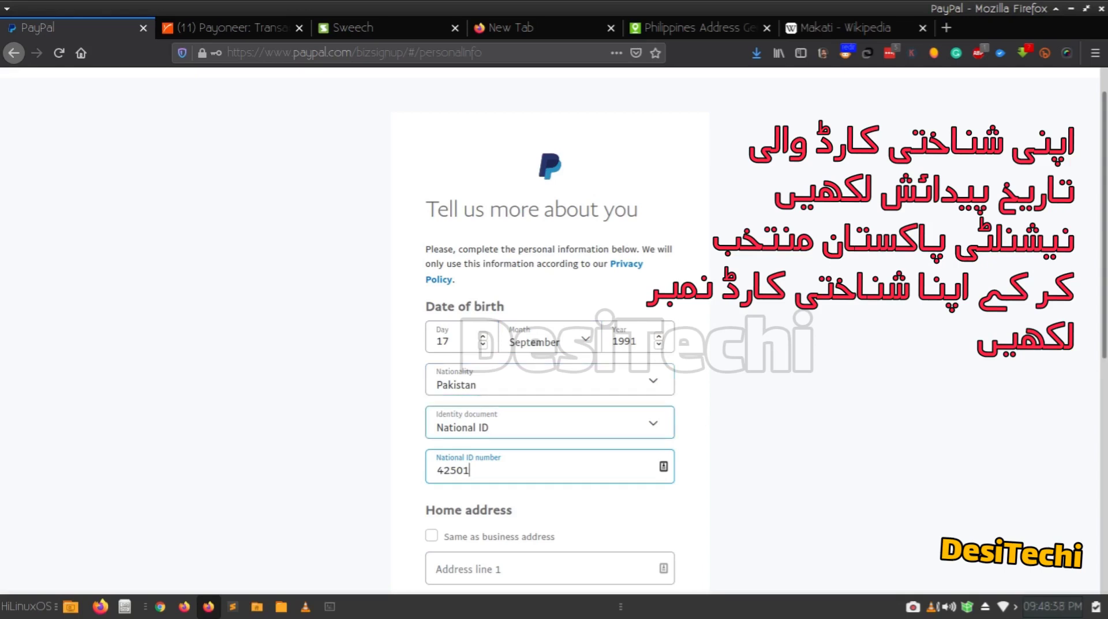
{"action": "left_click", "coordinate": [549, 422]}
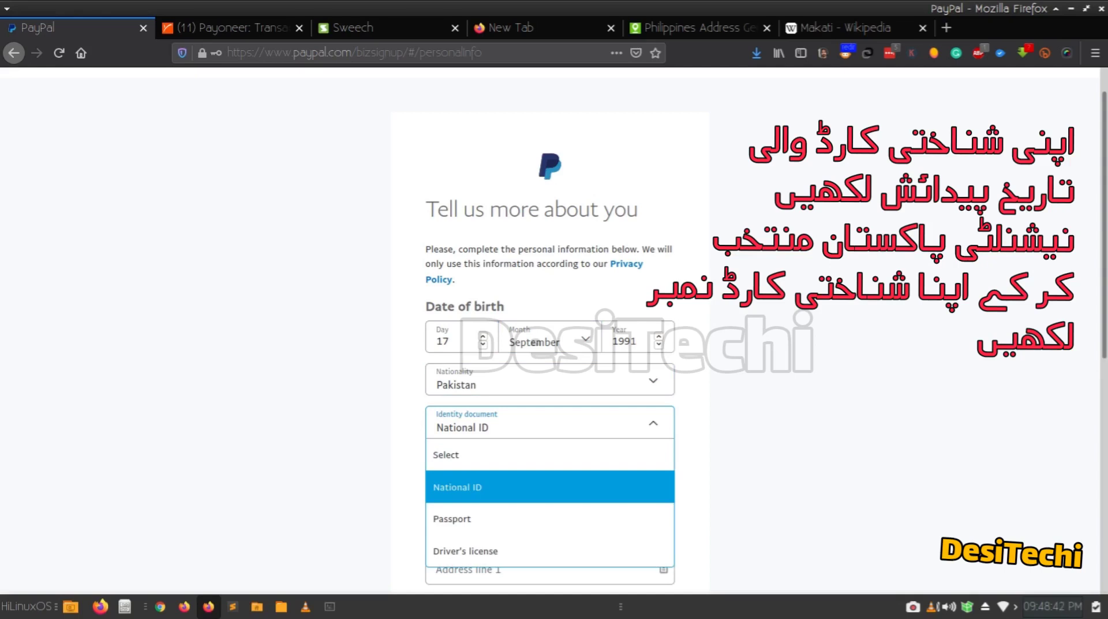
{"action": "left_click", "coordinate": [550, 487]}
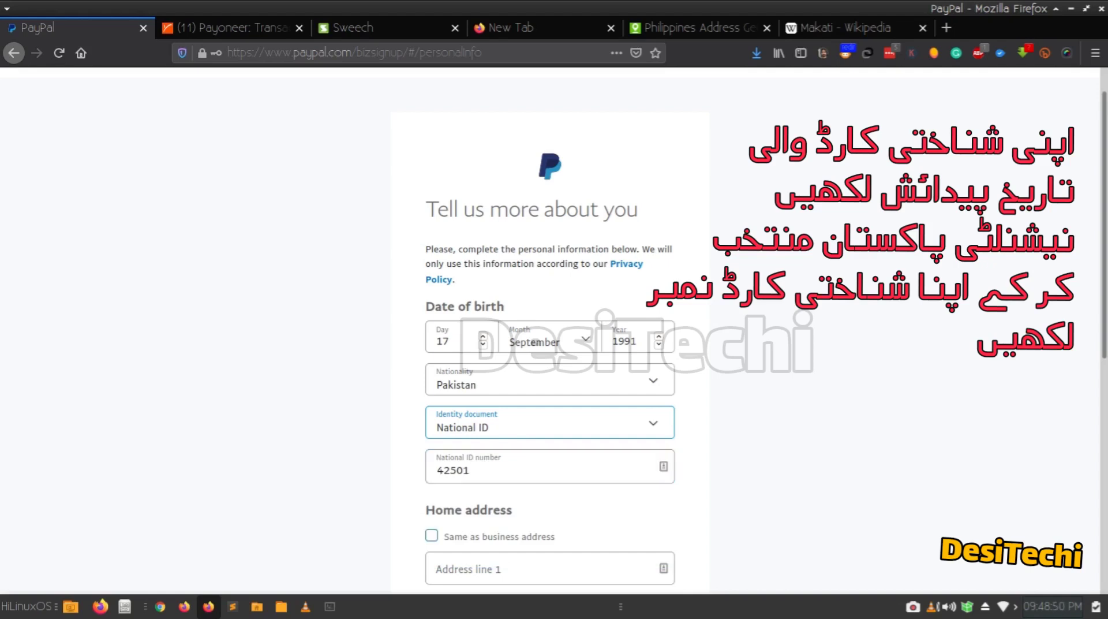
Use the business address as the home address and review the completed form.
{"action": "left_click", "coordinate": [432, 536]}
{"action": "scroll", "coordinate": [551, 346], "scroll_direction": "down", "scroll_amount": 3}
{"action": "scroll", "coordinate": [550, 346], "scroll_direction": "up", "scroll_amount": 2}
{"action": "scroll", "coordinate": [550, 346], "scroll_direction": "down", "scroll_amount": 1}
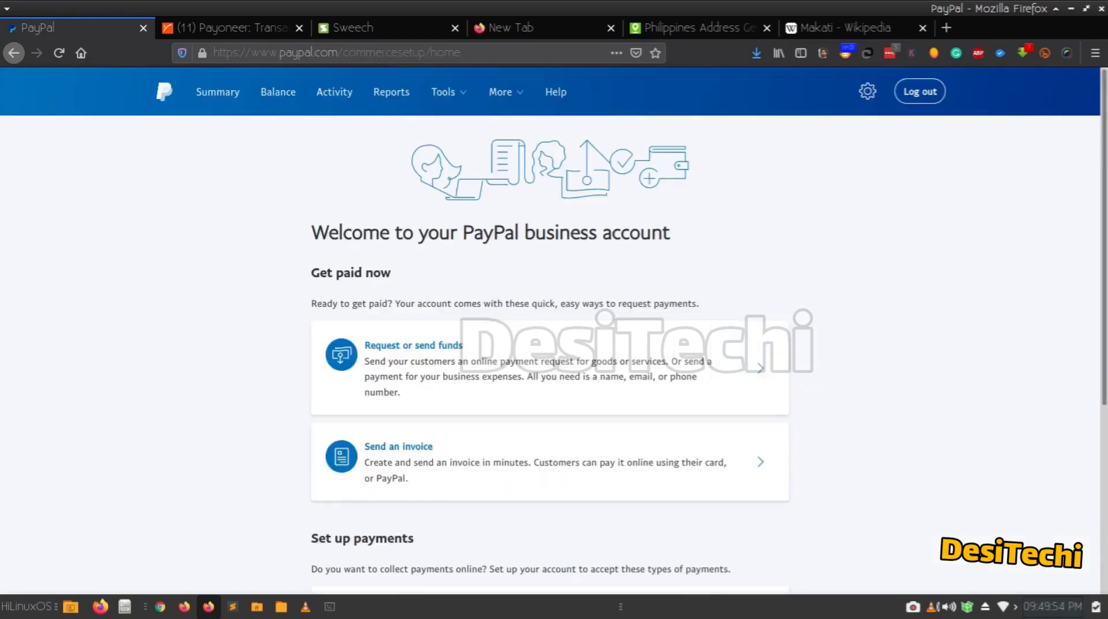
{"action": "scroll", "coordinate": [550, 346], "scroll_direction": "down", "scroll_amount": 3}
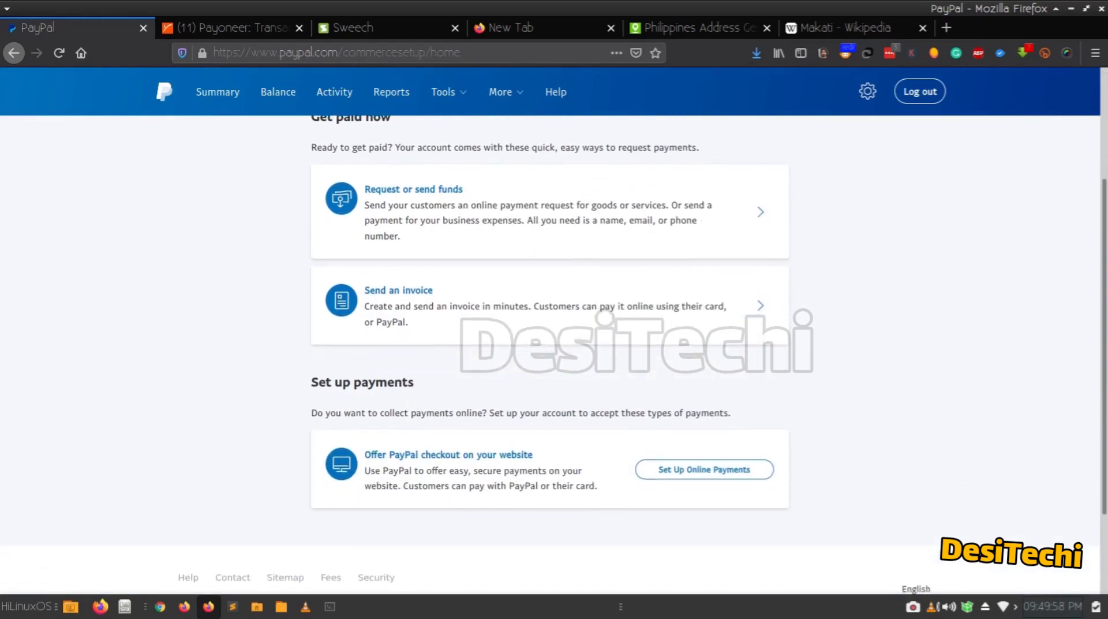
{"action": "scroll", "coordinate": [550, 347], "scroll_direction": "up", "scroll_amount": 1}
{"action": "scroll", "coordinate": [550, 347], "scroll_direction": "up", "scroll_amount": 1}
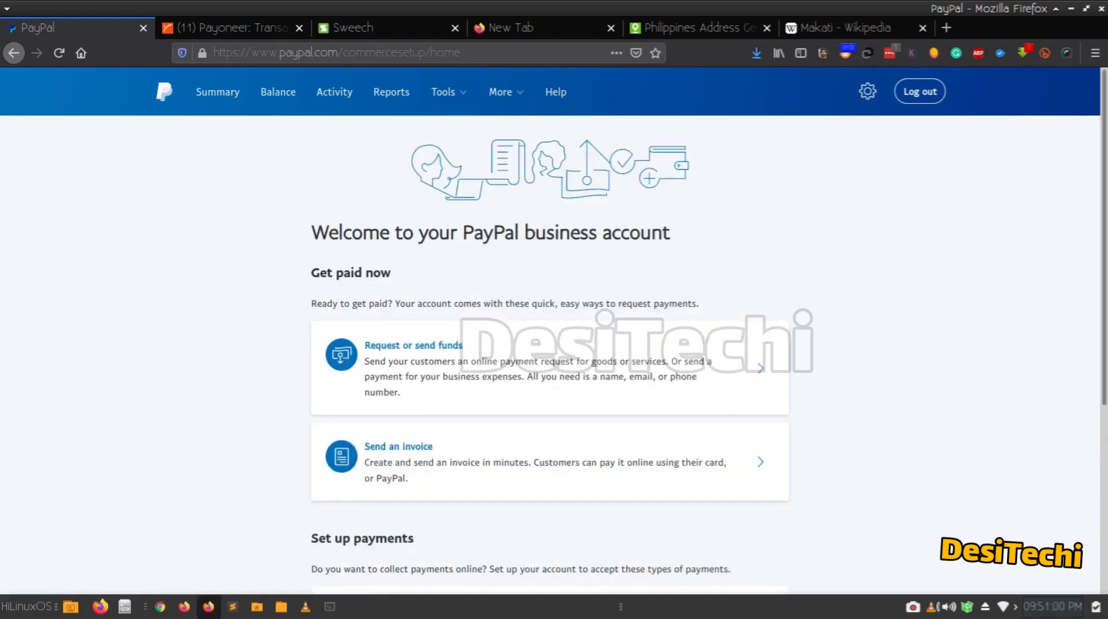
Open Account Settings from the gear menu and browse Account preferences and Payment preferences.
{"action": "left_click", "coordinate": [868, 91]}
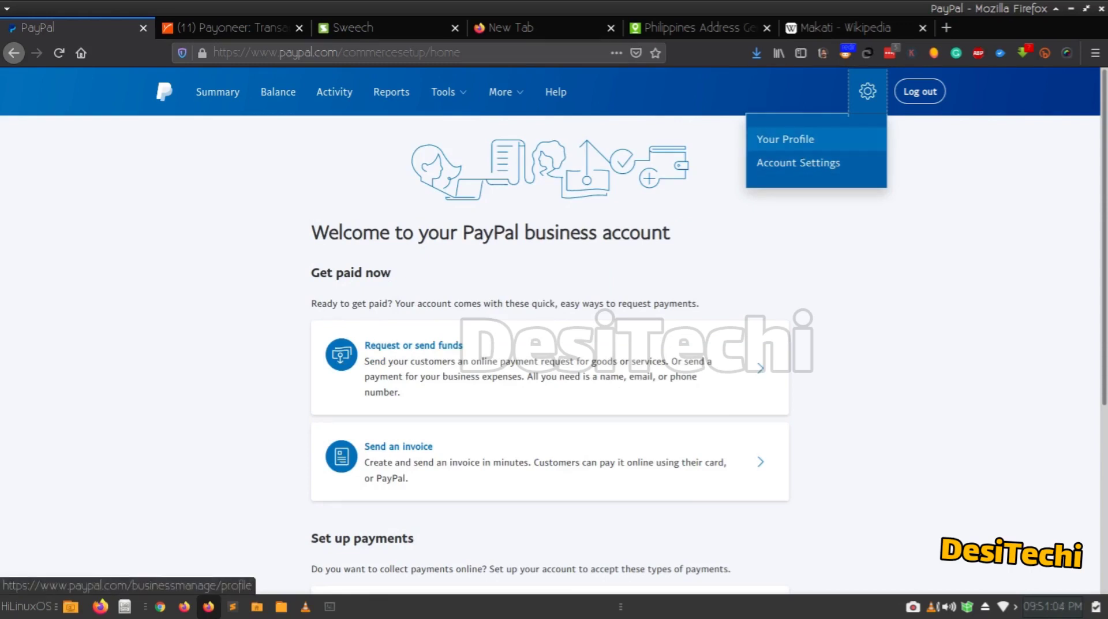
{"action": "left_click", "coordinate": [785, 139]}
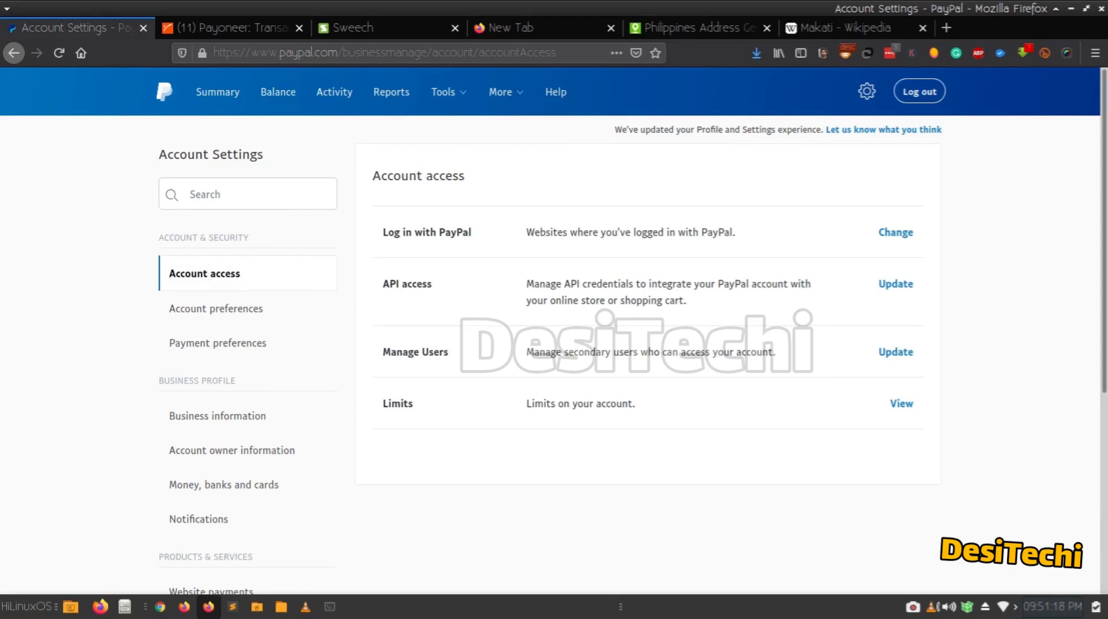
{"action": "scroll", "coordinate": [633, 332], "scroll_direction": "down", "scroll_amount": 1}
{"action": "scroll", "coordinate": [632, 331], "scroll_direction": "down", "scroll_amount": 3}
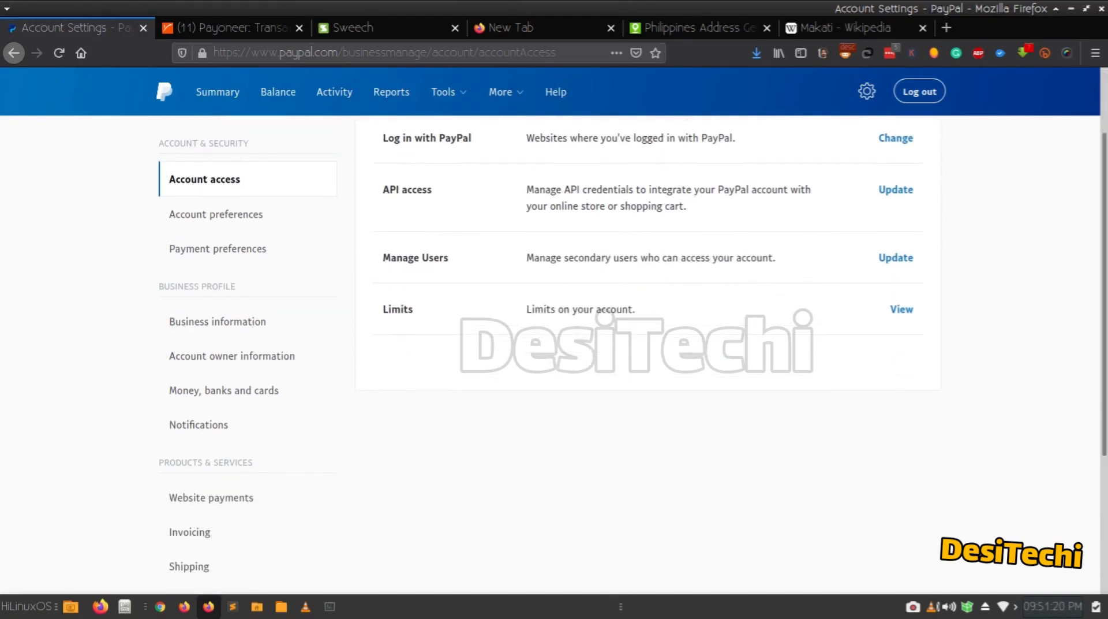
{"action": "scroll", "coordinate": [633, 332], "scroll_direction": "up", "scroll_amount": 5}
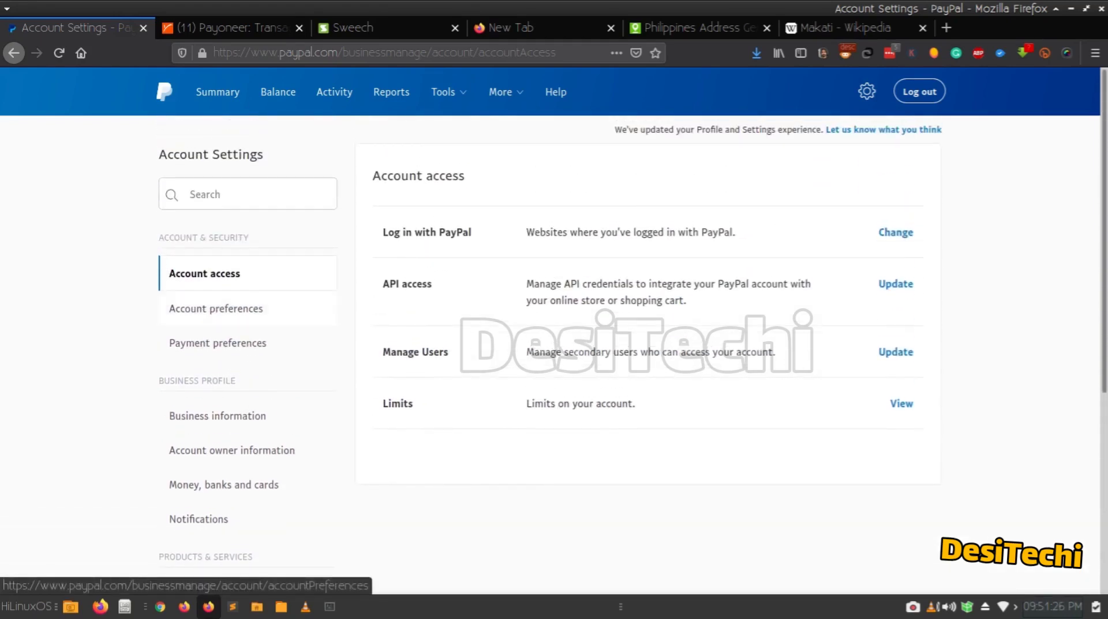
{"action": "left_click", "coordinate": [216, 308]}
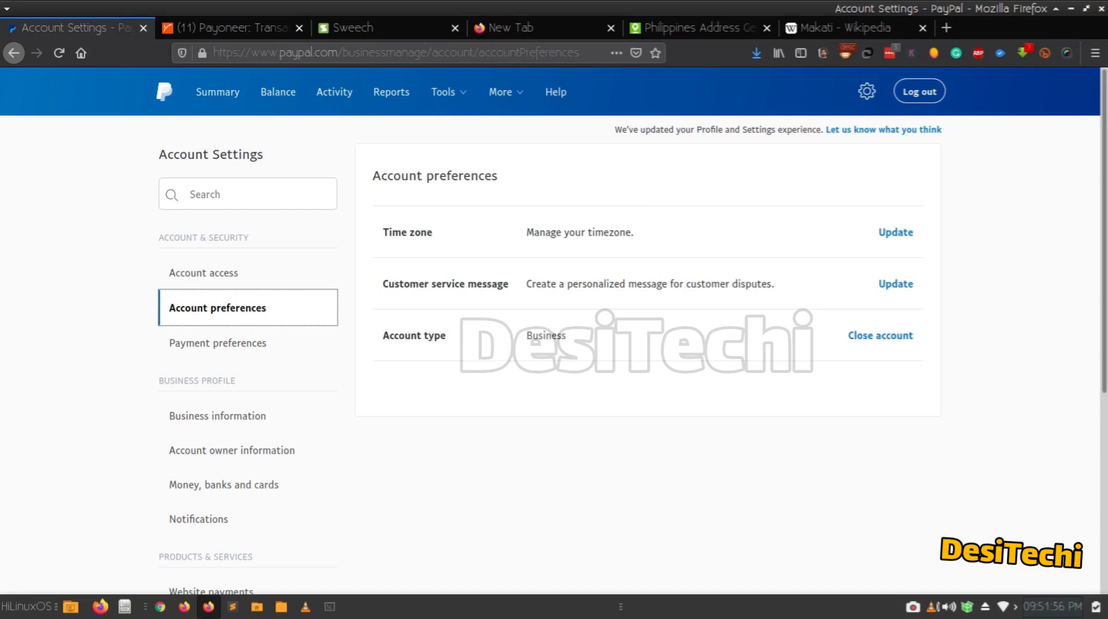
{"action": "left_click", "coordinate": [219, 343]}
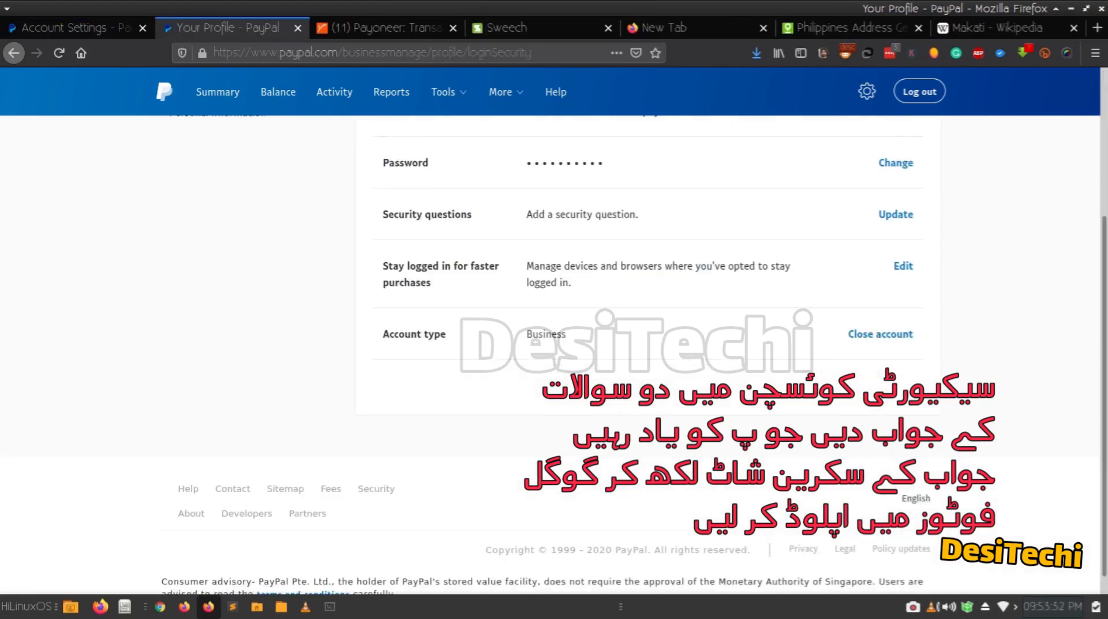
Open the Security questions update form from the profile's login and security page.
{"action": "left_click", "coordinate": [866, 91]}
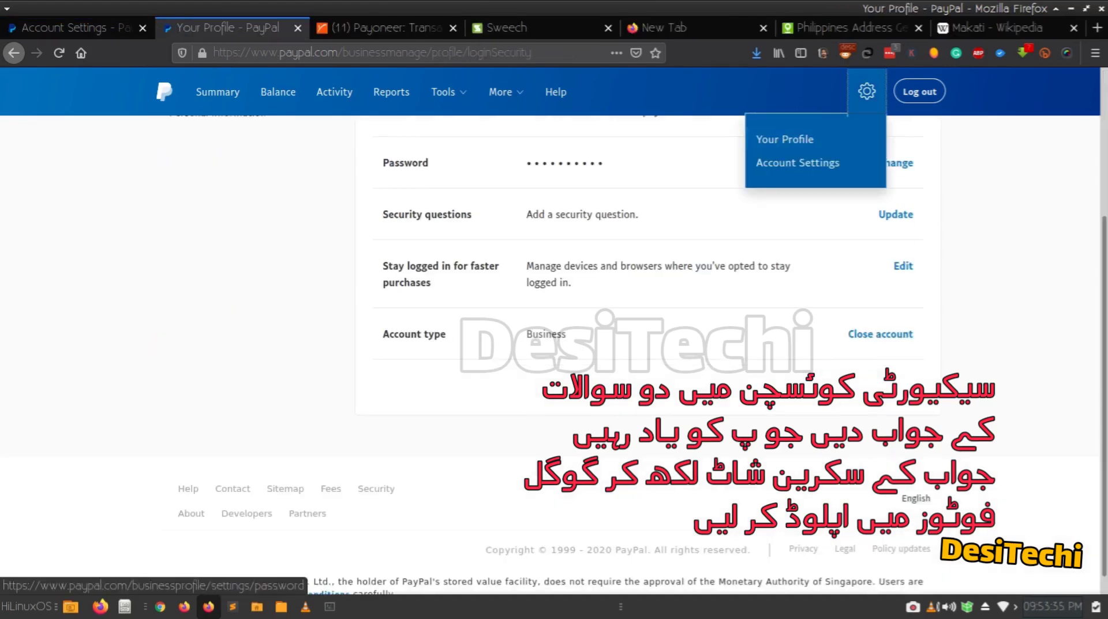
{"action": "scroll", "coordinate": [635, 354], "scroll_direction": "down", "scroll_amount": 1}
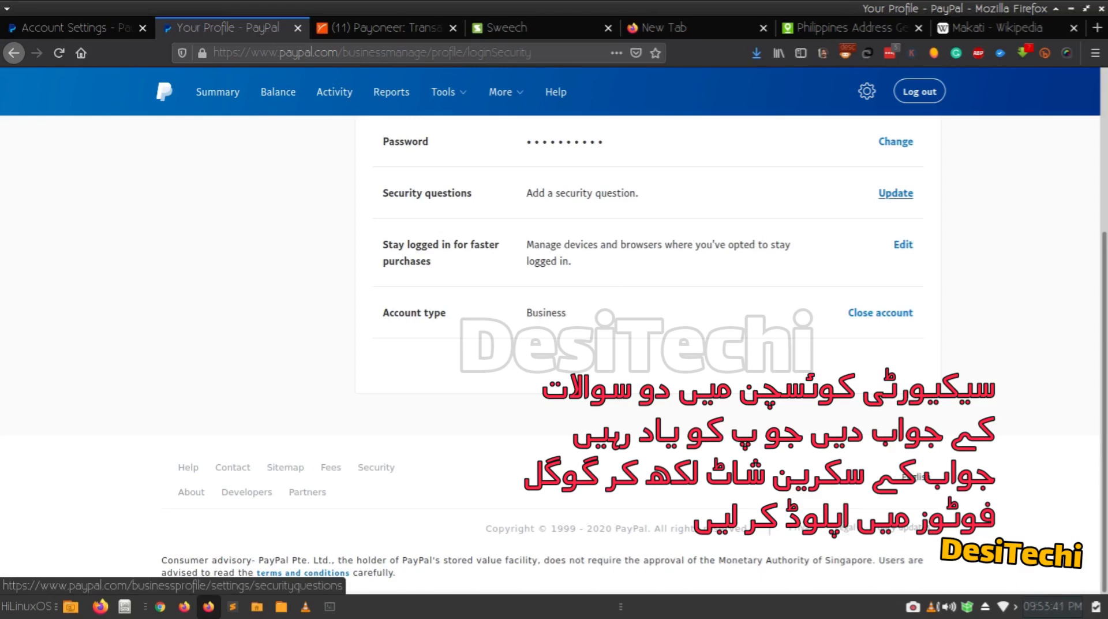
{"action": "left_click", "coordinate": [896, 193]}
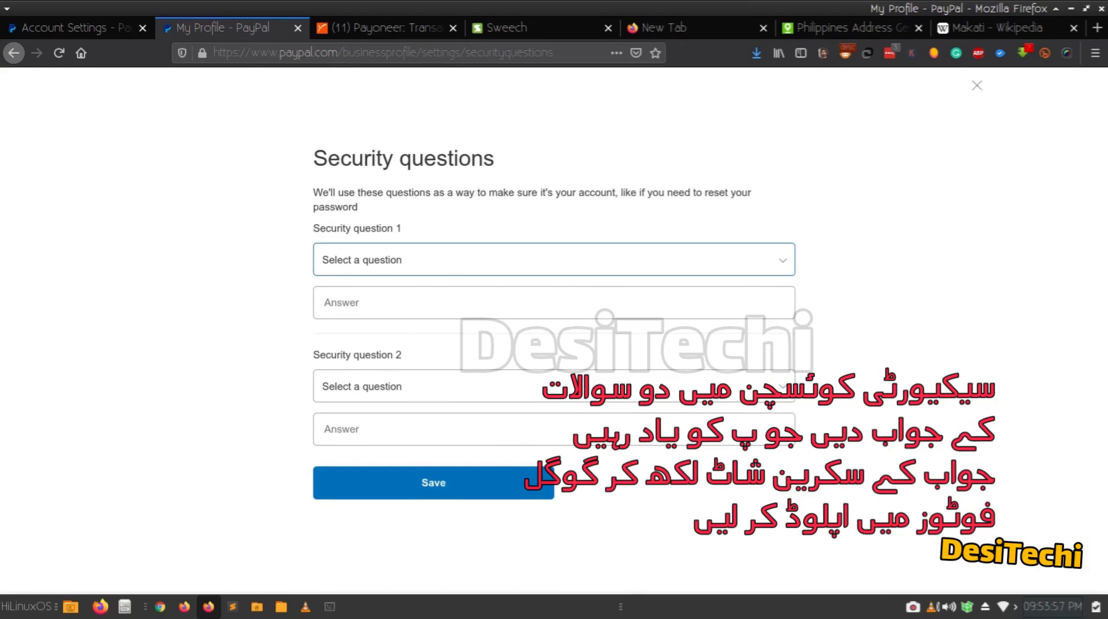
Set question 1 to 'What was the name of your first school?', type its answer, then check question 2's choices.
{"action": "left_click", "coordinate": [554, 260]}
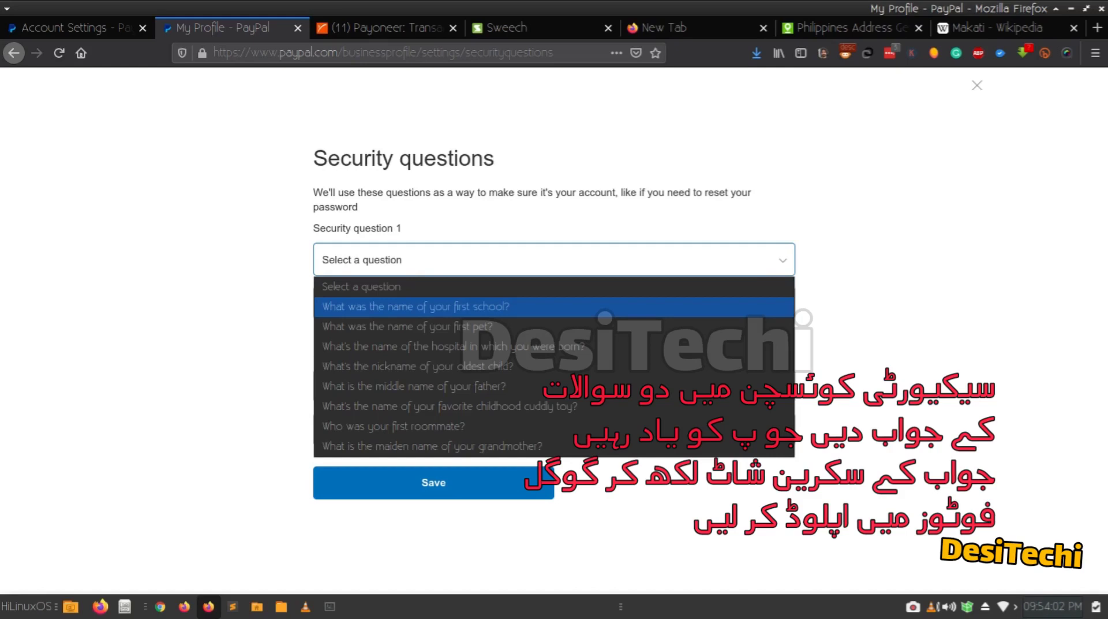
{"action": "left_click", "coordinate": [462, 307]}
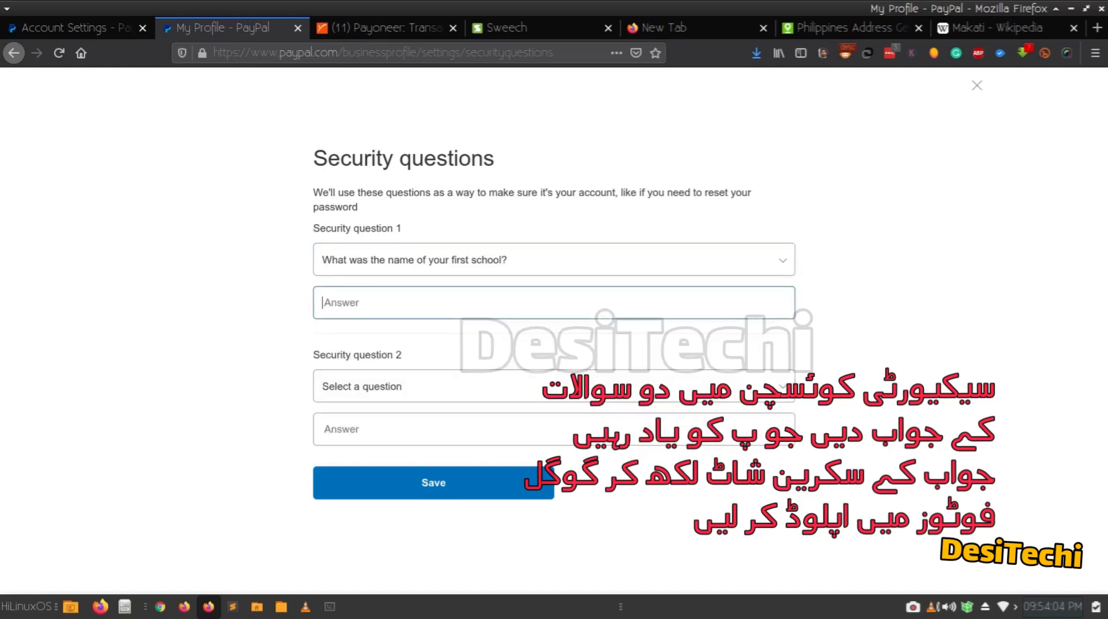
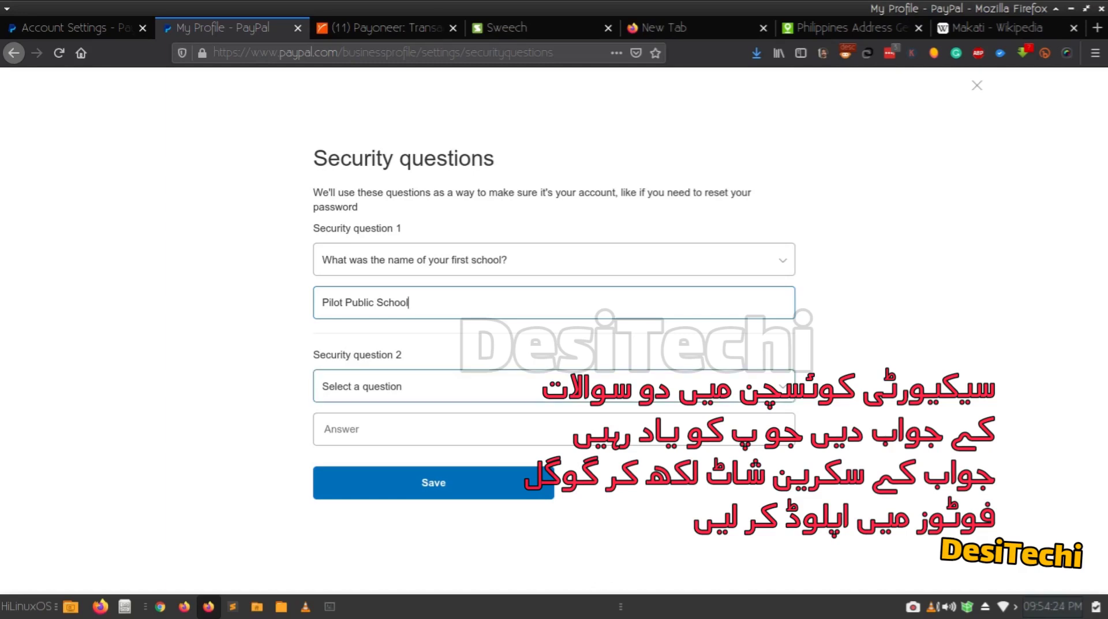
{"action": "left_click", "coordinate": [554, 386]}
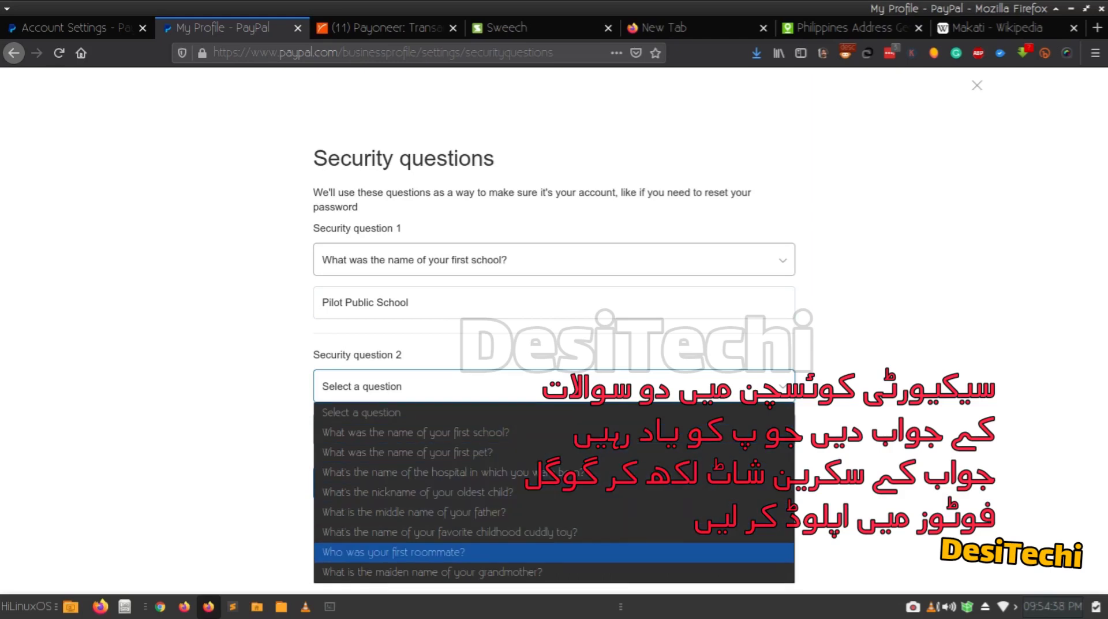
{"action": "key", "text": "Escape"}
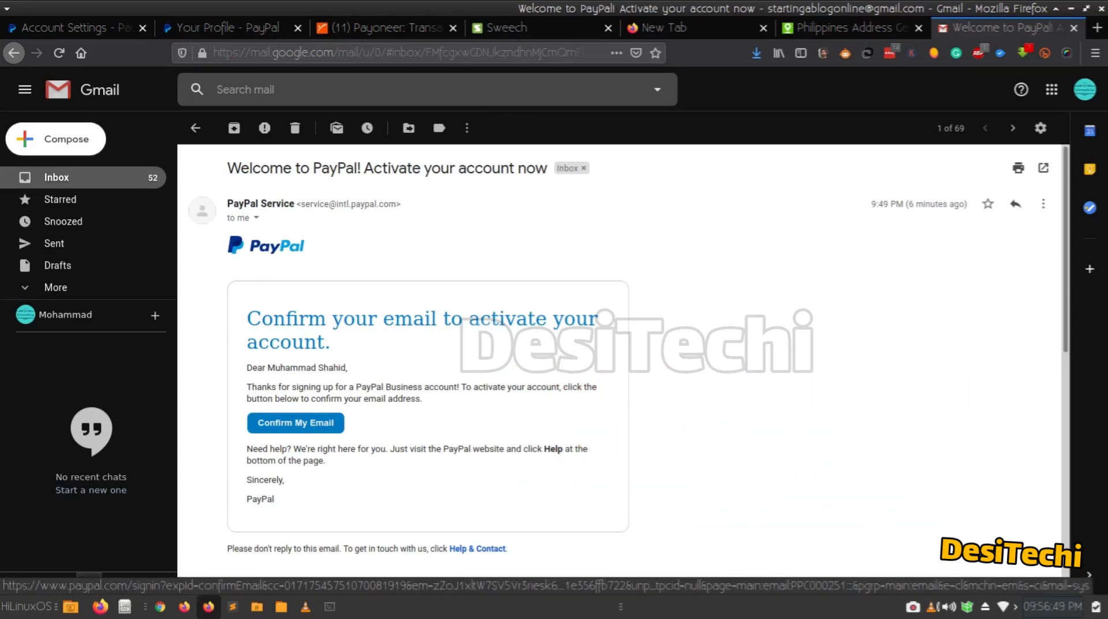
Confirm the PayPal account's email address from the welcome message in Gmail.
{"action": "left_click", "coordinate": [295, 423]}
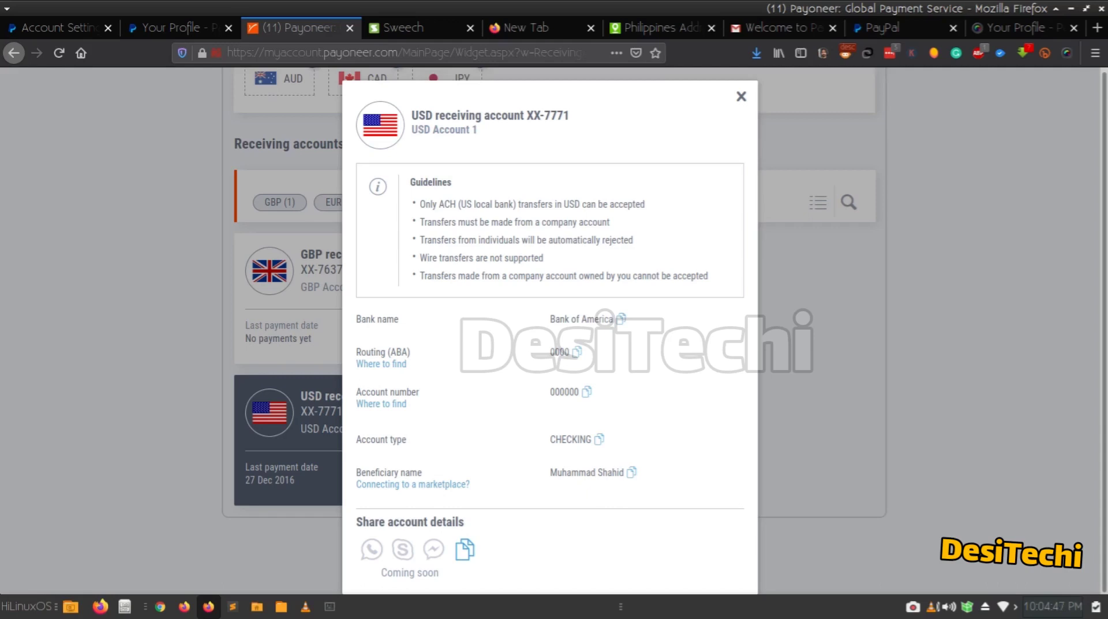
Go to Money, banks and cards settings and start linking a new bank account.
{"action": "left_click", "coordinate": [55, 27]}
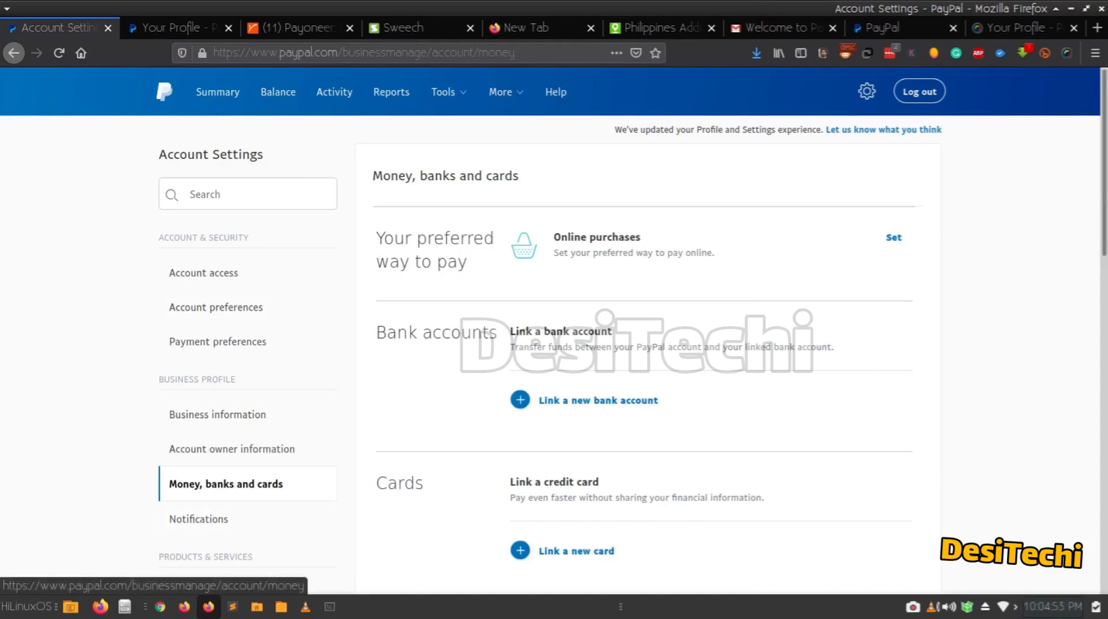
{"action": "left_click", "coordinate": [598, 400]}
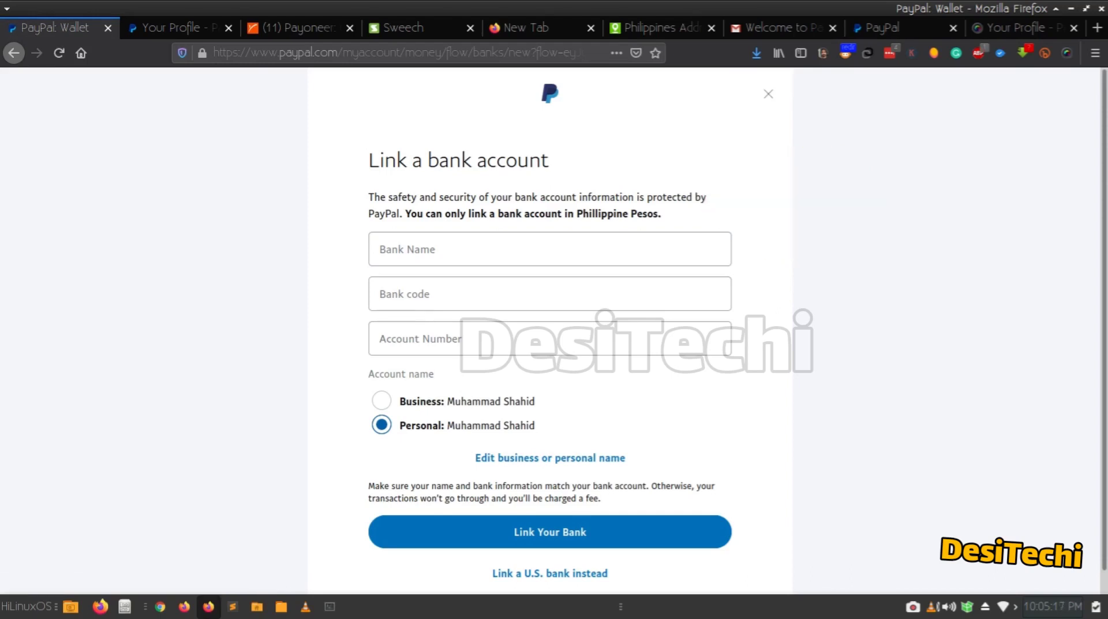
Switch the bank form to a U.S. bank account and look up the Payoneer USD account details.
{"action": "left_click", "coordinate": [549, 249]}
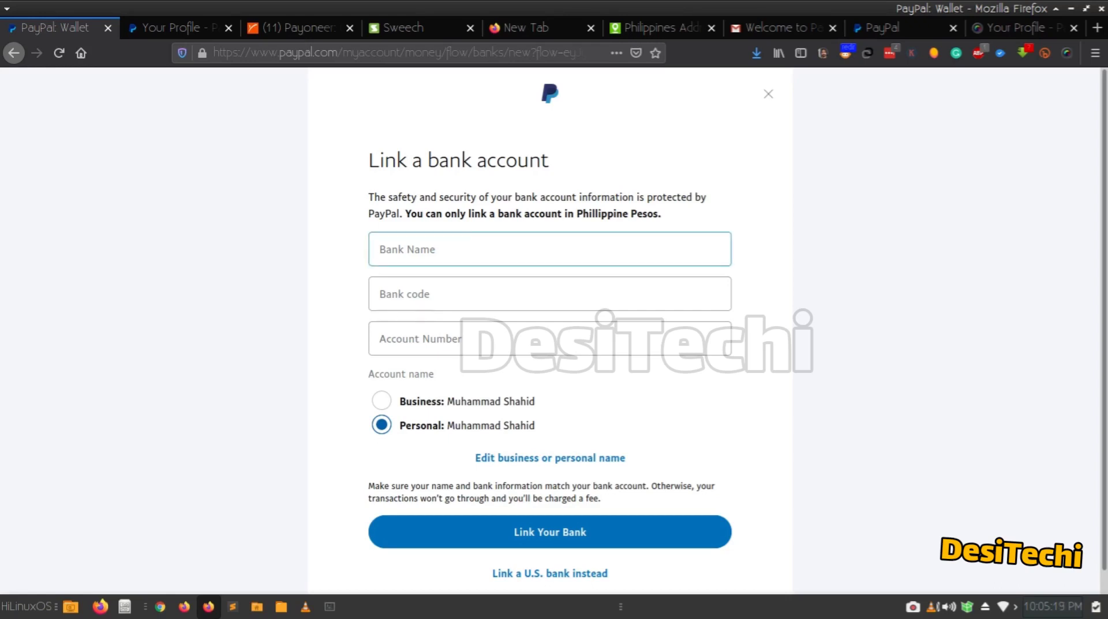
{"action": "key", "text": "Tab"}
{"action": "key", "text": "Tab"}
{"action": "key", "text": "Tab"}
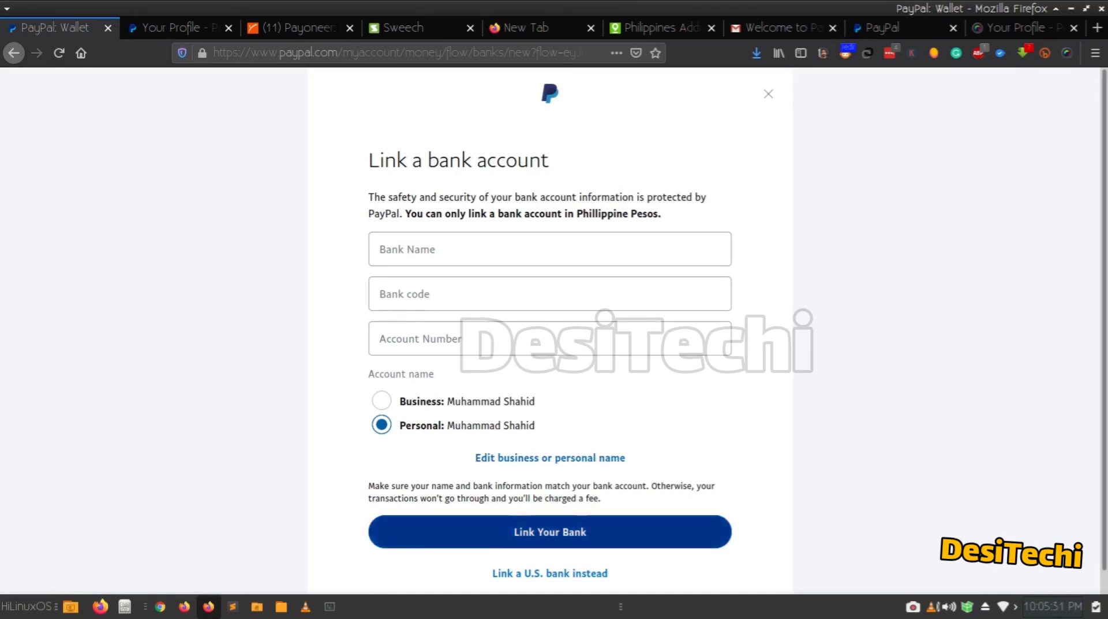
{"action": "scroll", "coordinate": [550, 532], "scroll_direction": "down", "scroll_amount": 1}
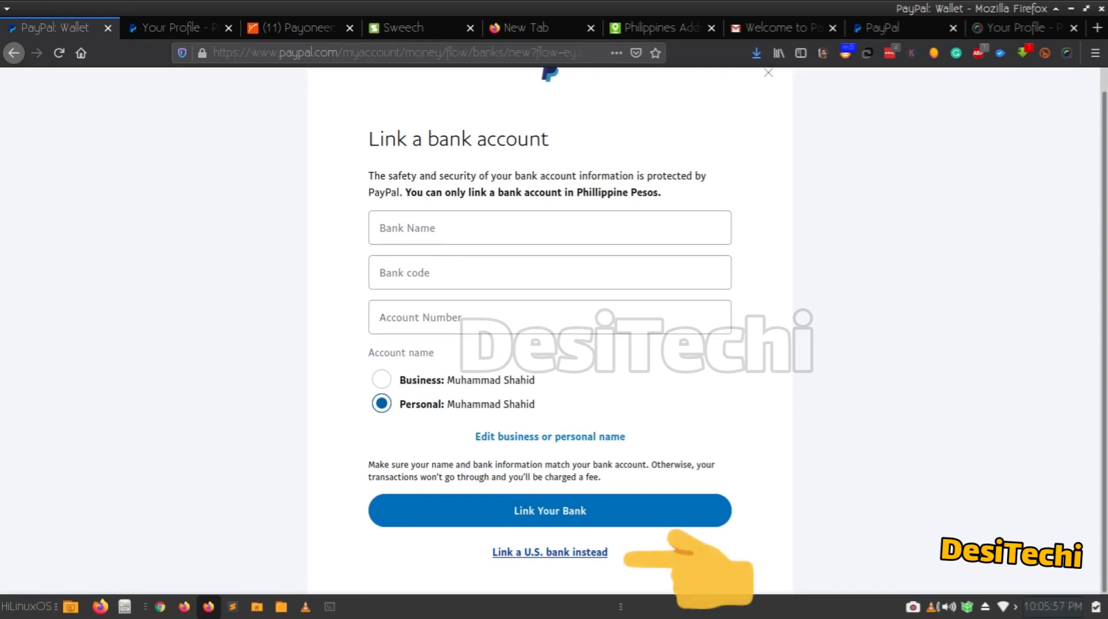
{"action": "left_click", "coordinate": [550, 552]}
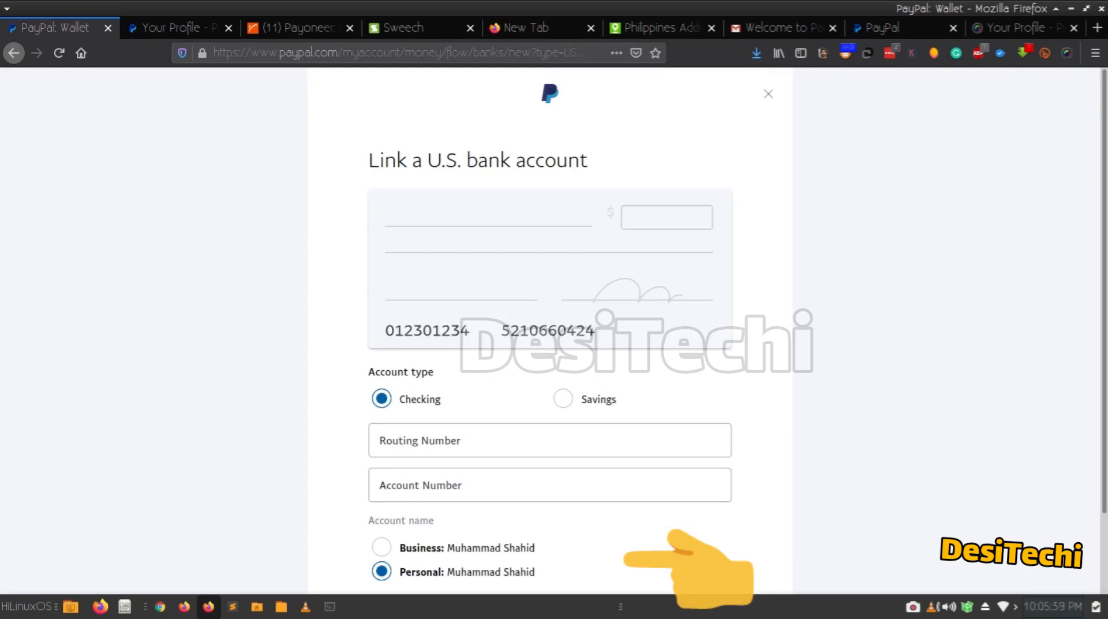
{"action": "scroll", "coordinate": [550, 346], "scroll_direction": "down", "scroll_amount": 3}
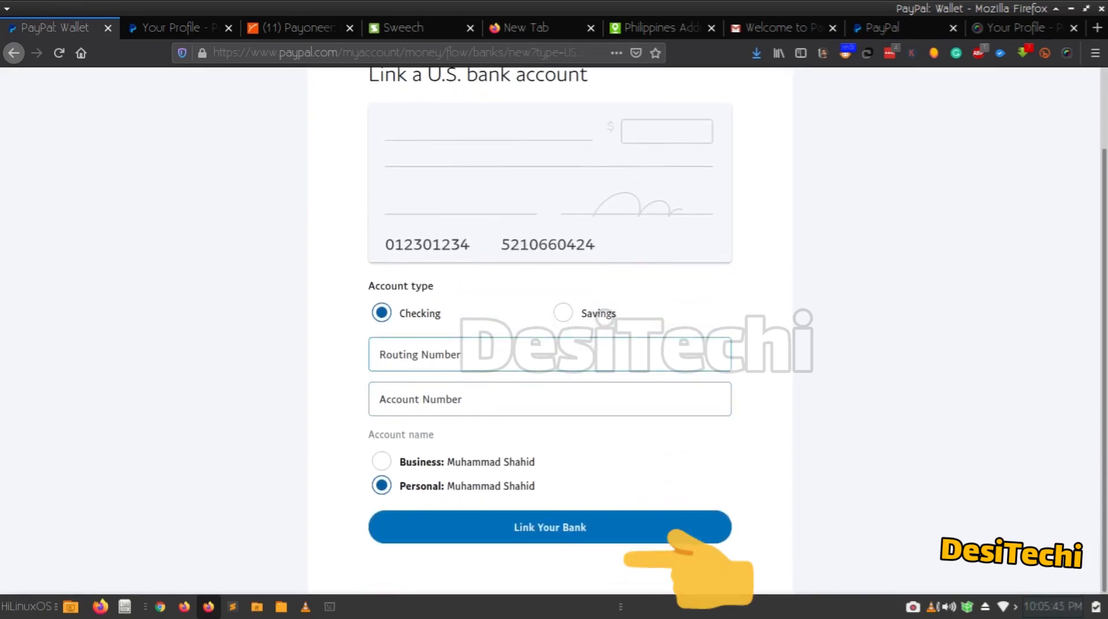
{"action": "left_click", "coordinate": [404, 355]}
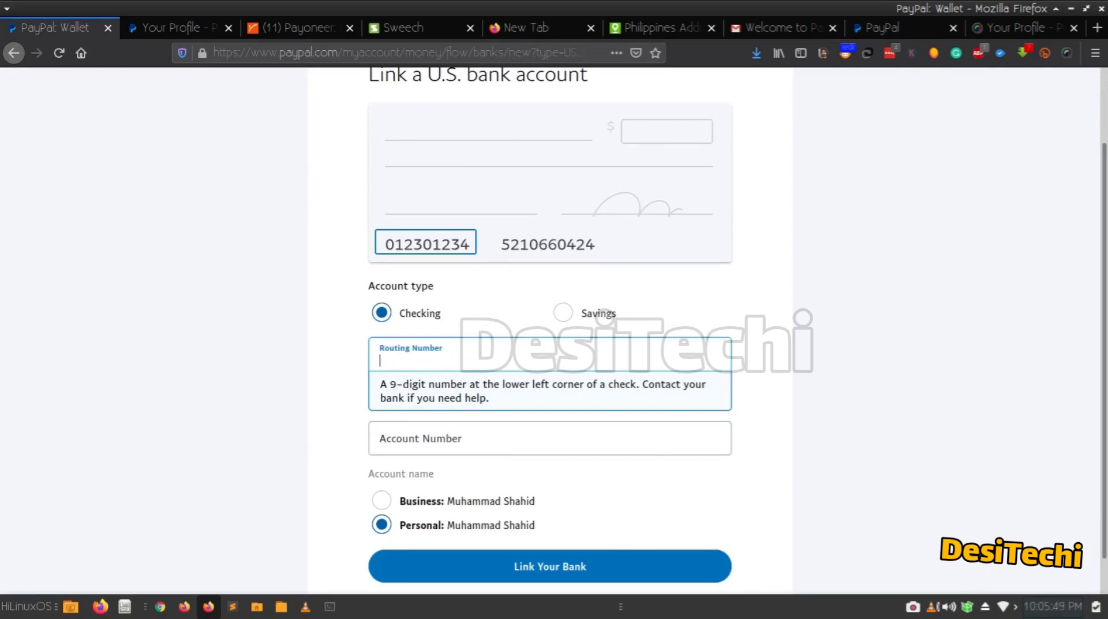
{"action": "left_click", "coordinate": [299, 27]}
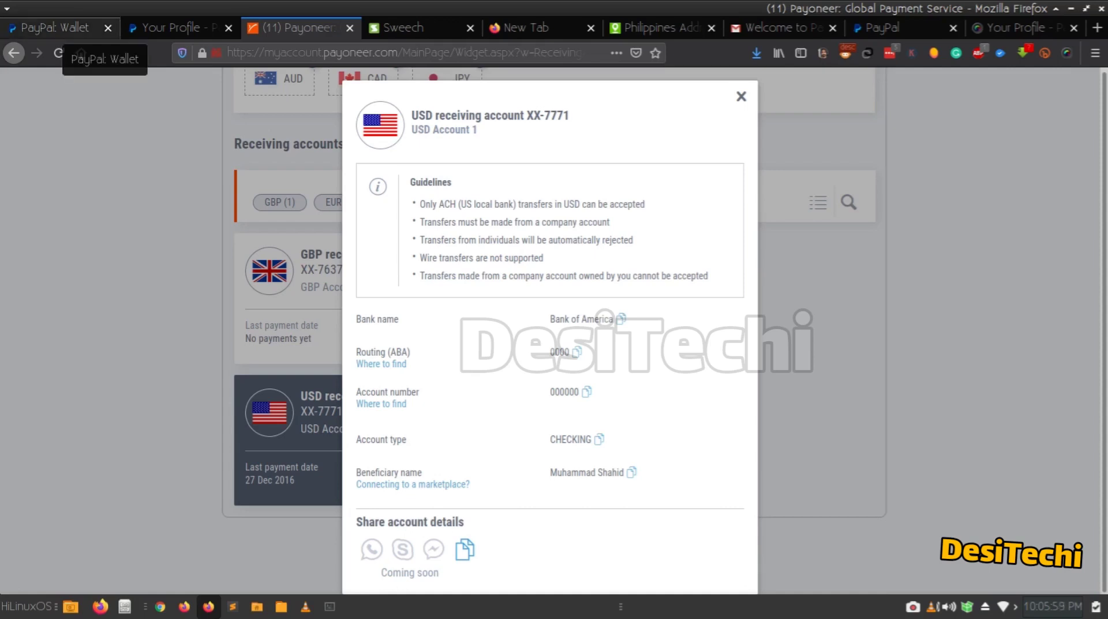
Return to PayPal's U.S. bank form and start entering the routing number.
{"action": "left_click", "coordinate": [69, 28]}
{"action": "left_click", "coordinate": [260, 277]}
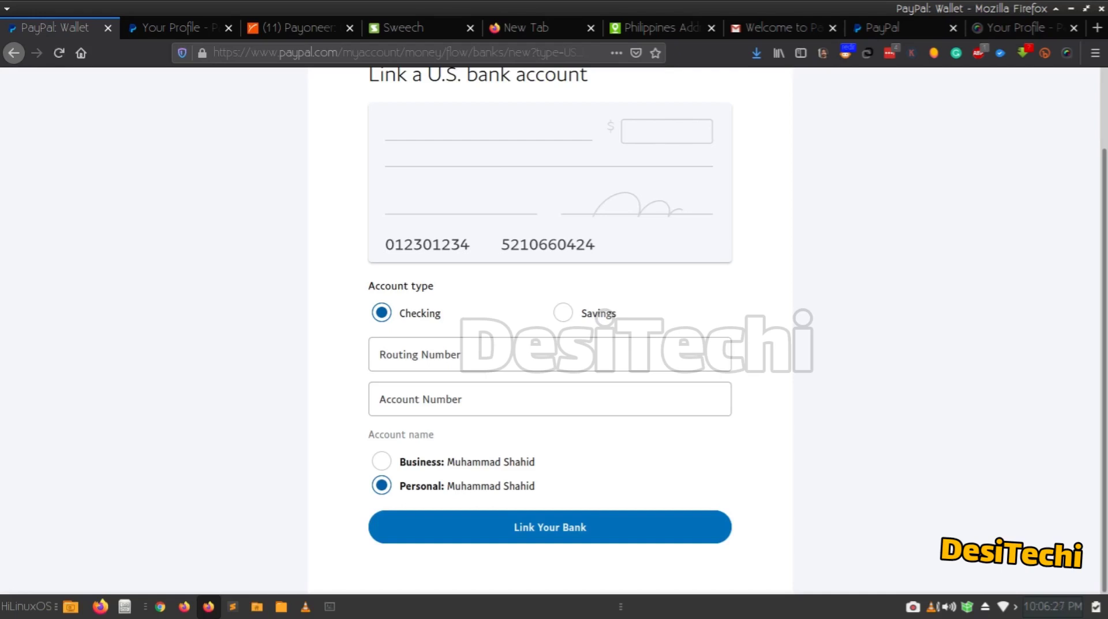
Scroll the submitted U.S. bank form to read the 'can't process your request right now' error.
{"action": "scroll", "coordinate": [550, 329], "scroll_direction": "up", "scroll_amount": 3}
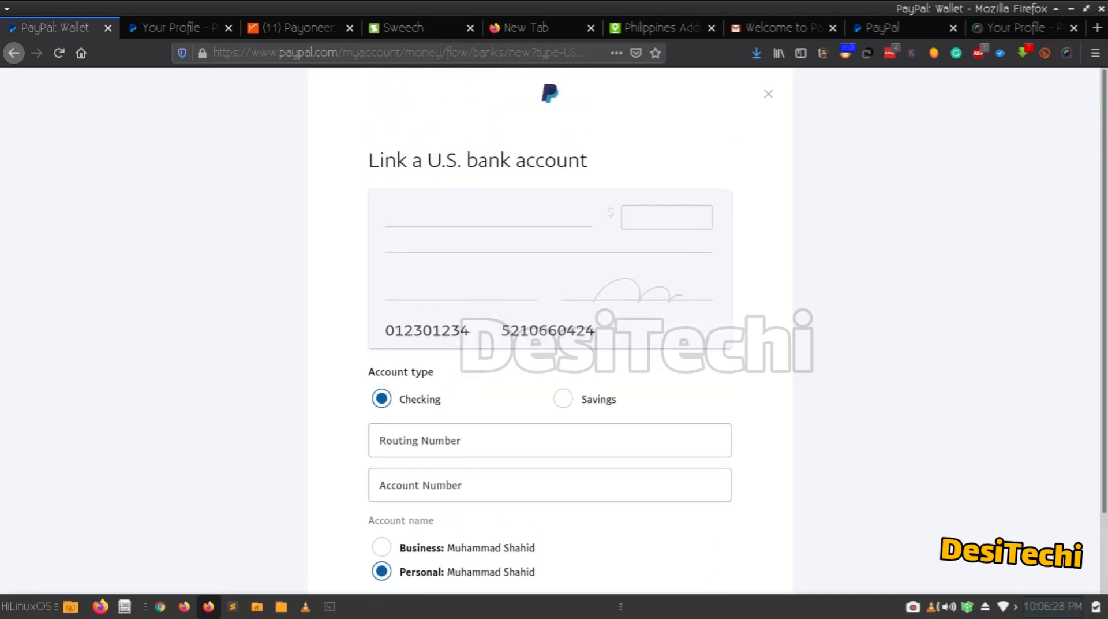
{"action": "scroll", "coordinate": [550, 329], "scroll_direction": "down", "scroll_amount": 3}
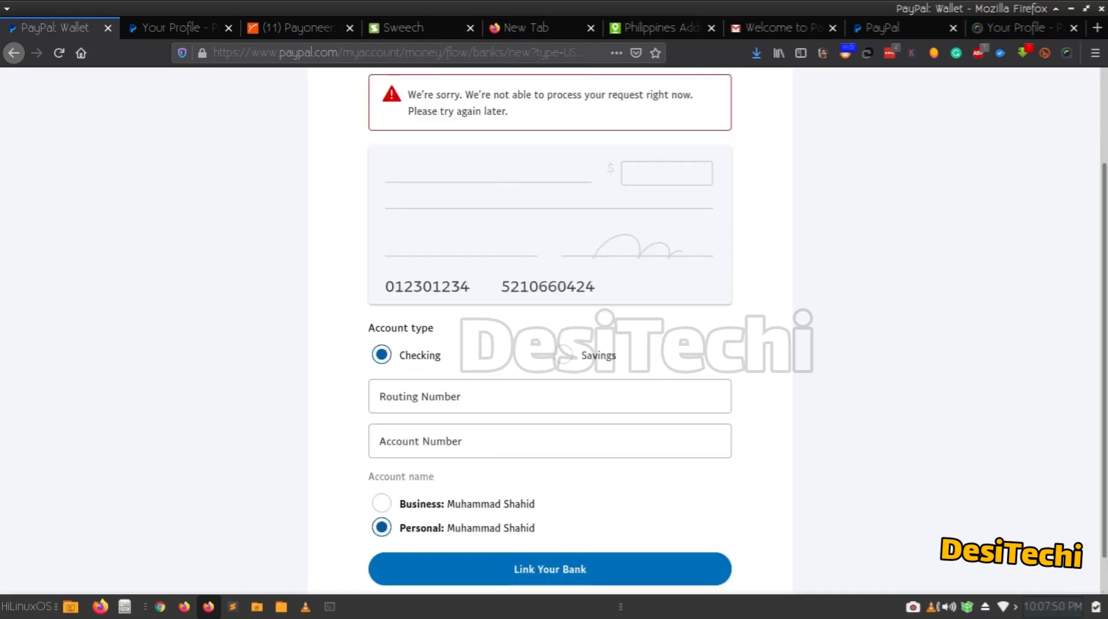
{"action": "scroll", "coordinate": [550, 347], "scroll_direction": "up", "scroll_amount": 2}
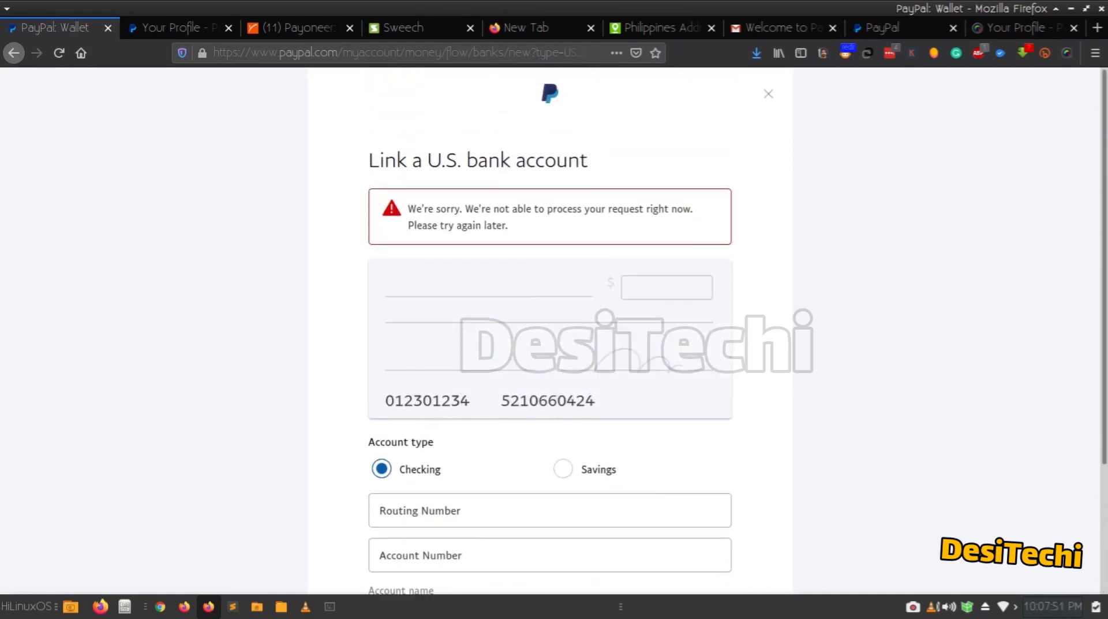